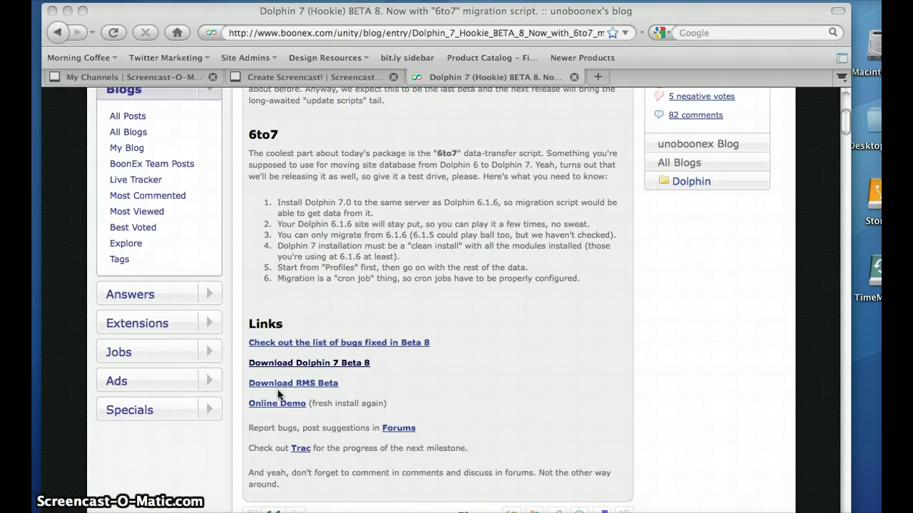
Start downloading the Dolphin-v.7.0-Beta-8.zip package from the Dolphin 7 Beta 8 blog post's Links section
click(843, 122)
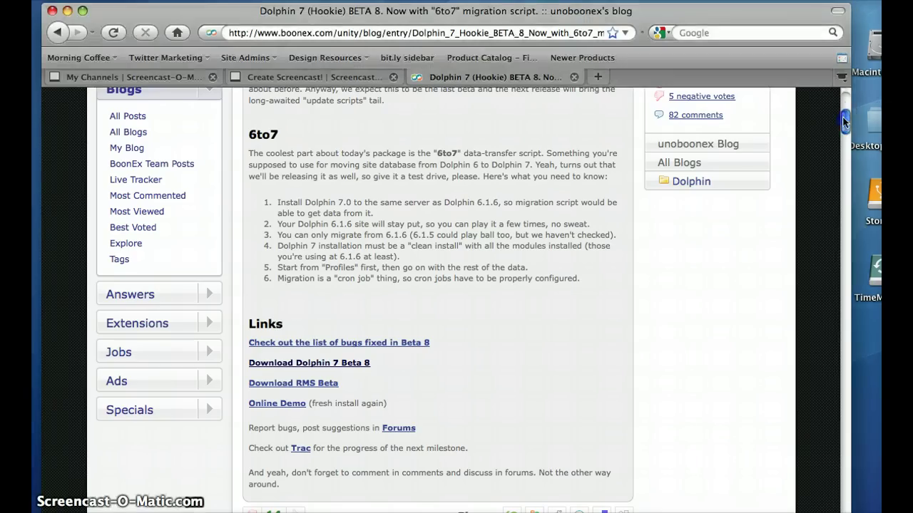
drag(843, 121, 845, 113)
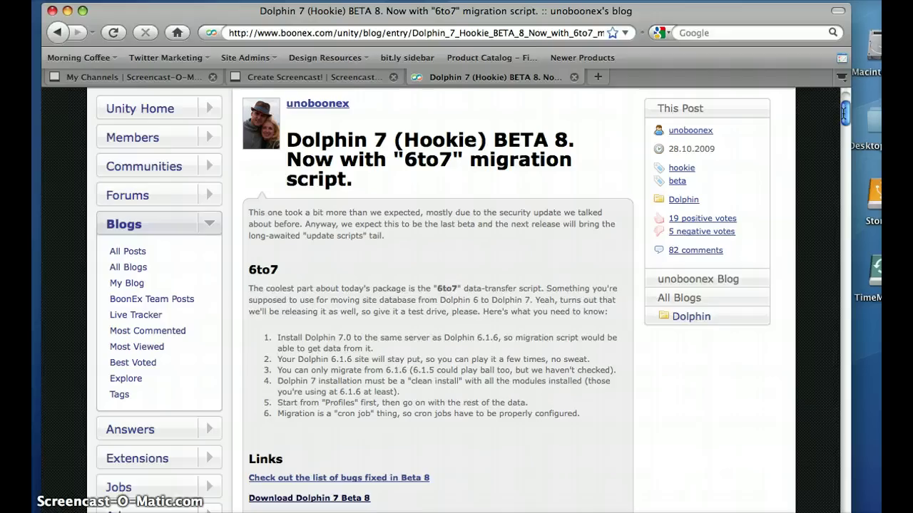
scroll(459, 293, down, 5)
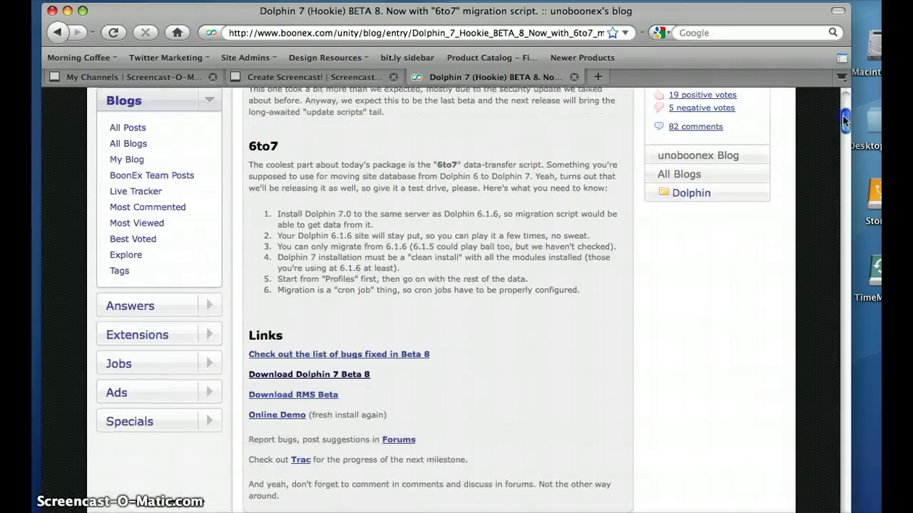
click(354, 330)
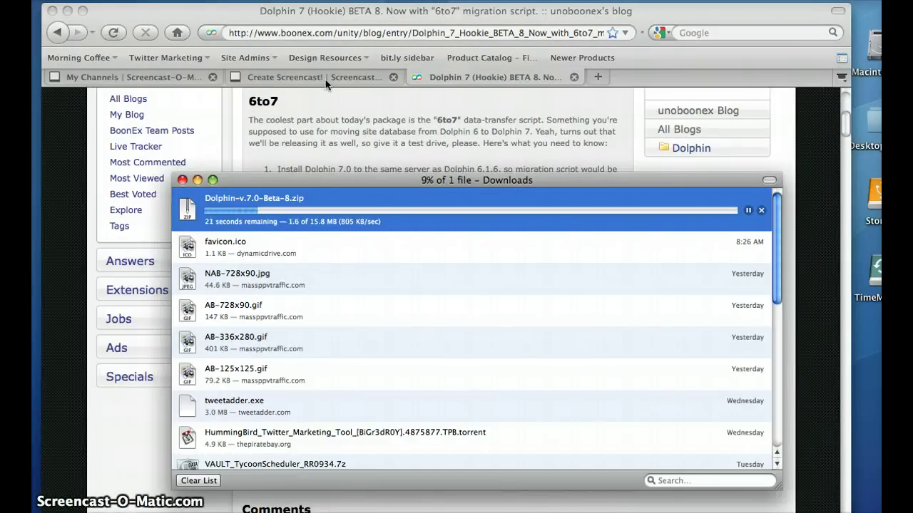
click(335, 128)
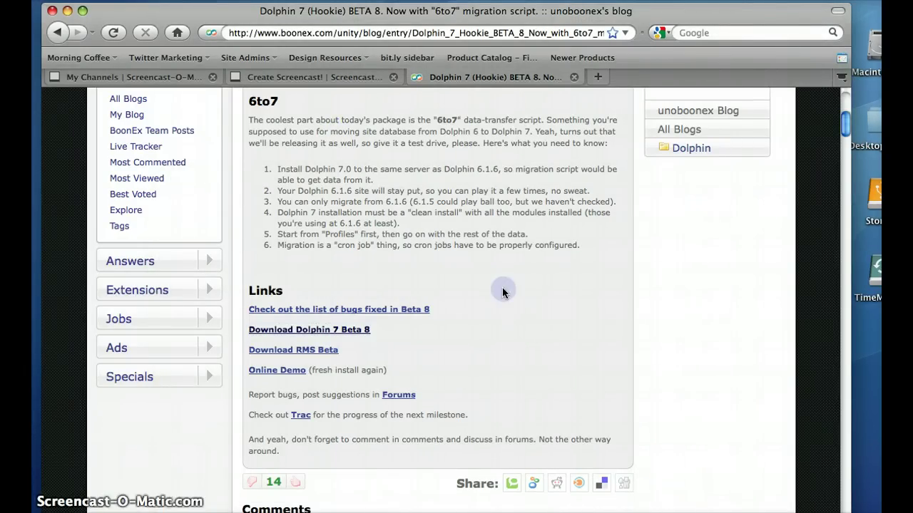
key(super+t)
text(w)
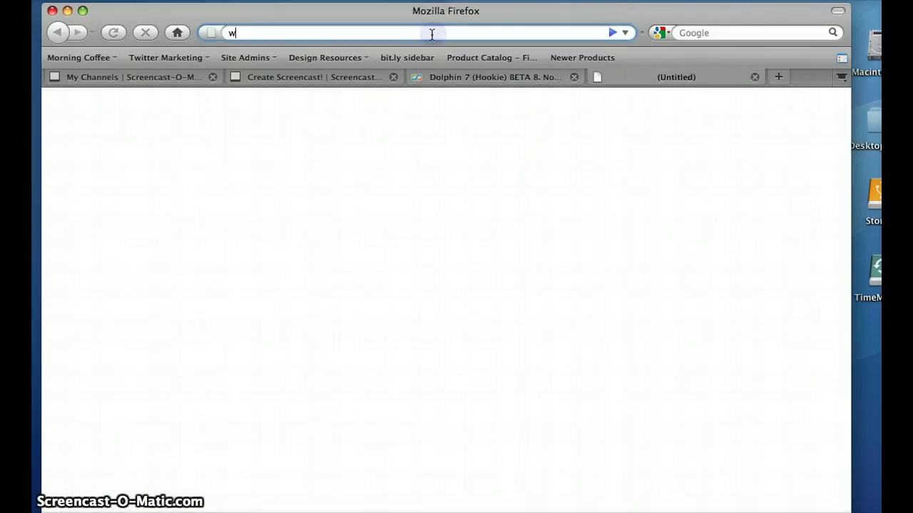
text(ww.whippl)
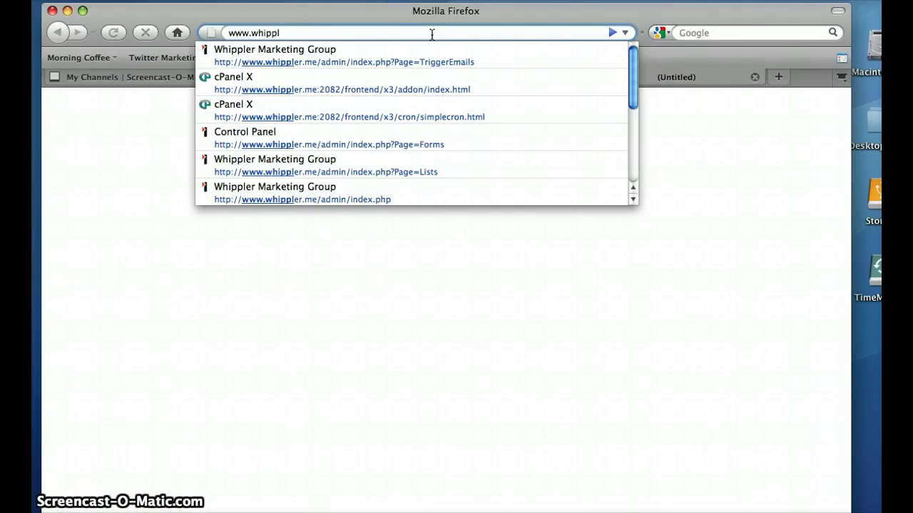
text(e)
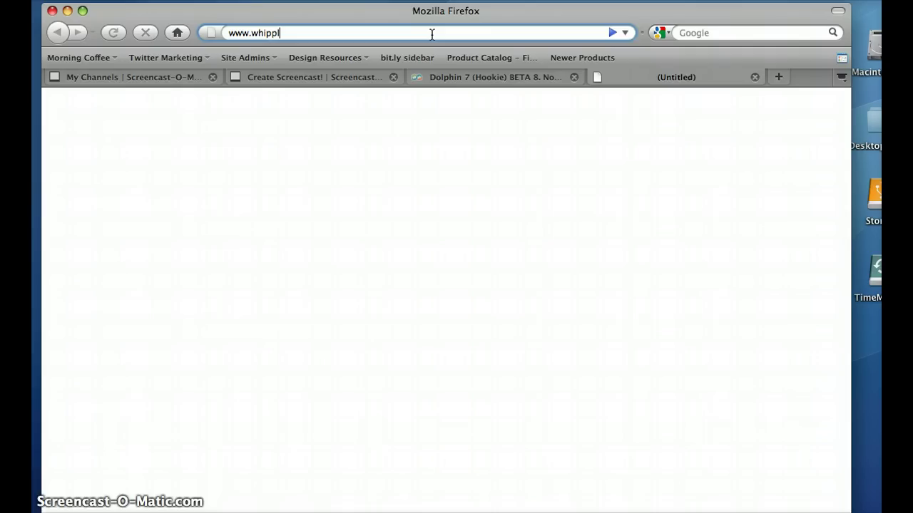
text(r.co)
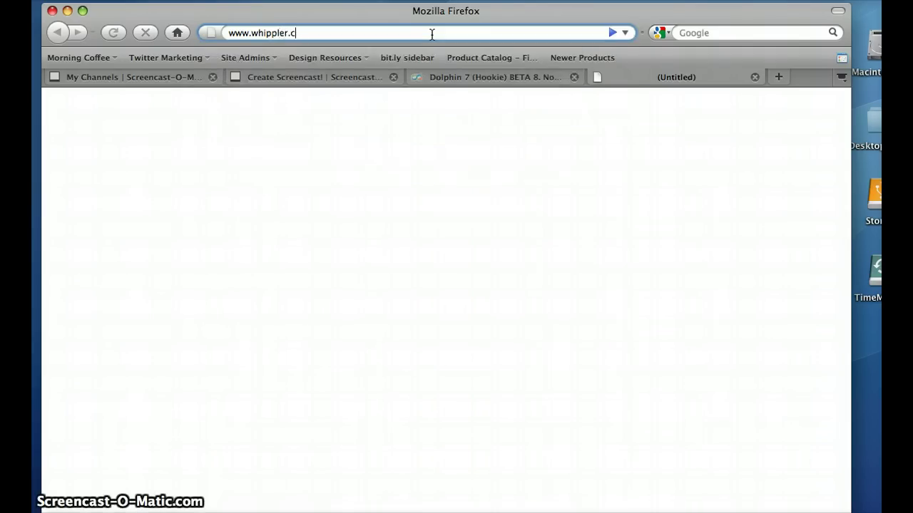
key(BackSpace)
text(me/cpanel)
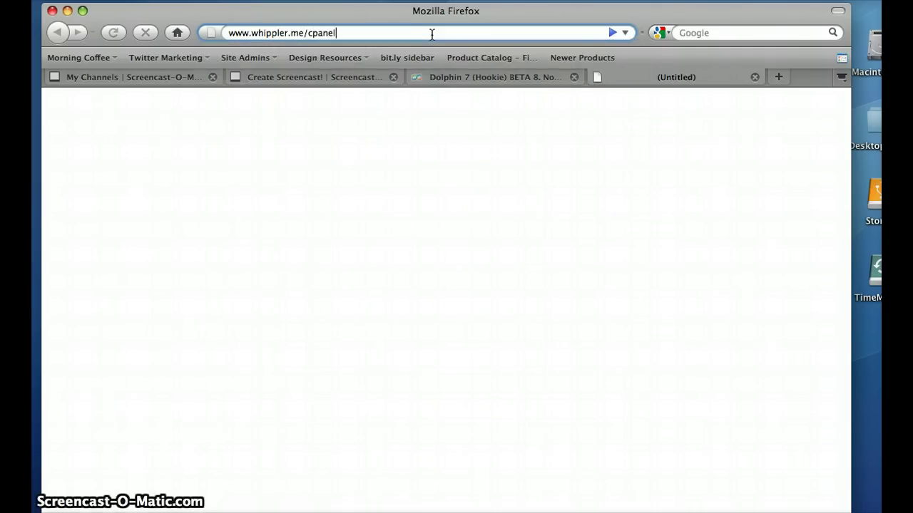
key(Return)
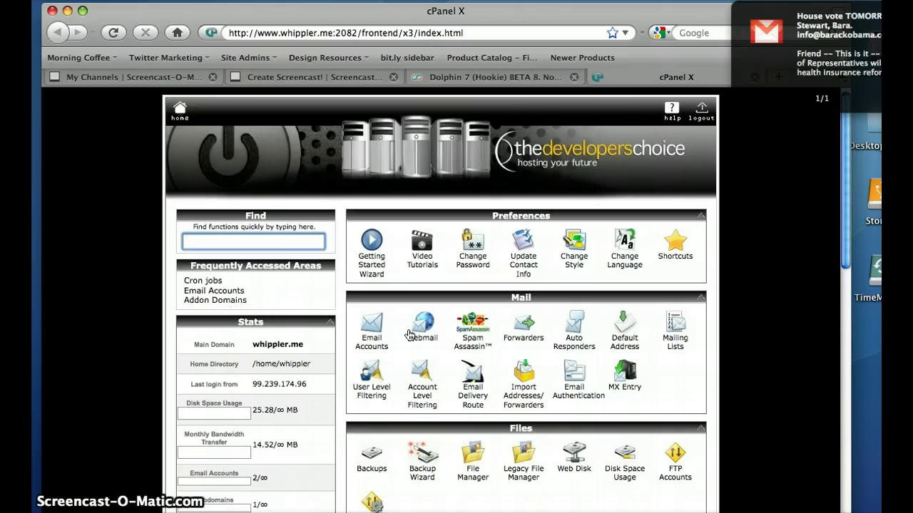
Create the MySQL database whippler_tester under MySQL Databases and return to the list
drag(845, 206, 842, 393)
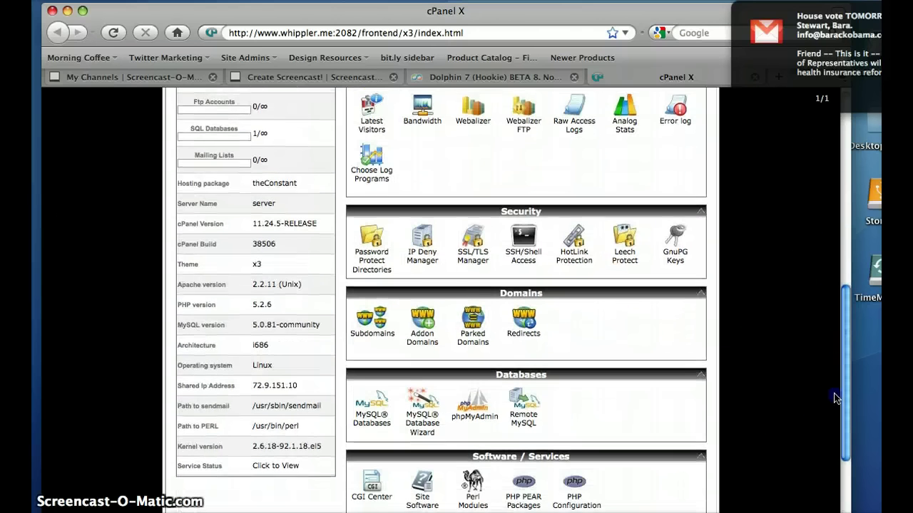
click(380, 420)
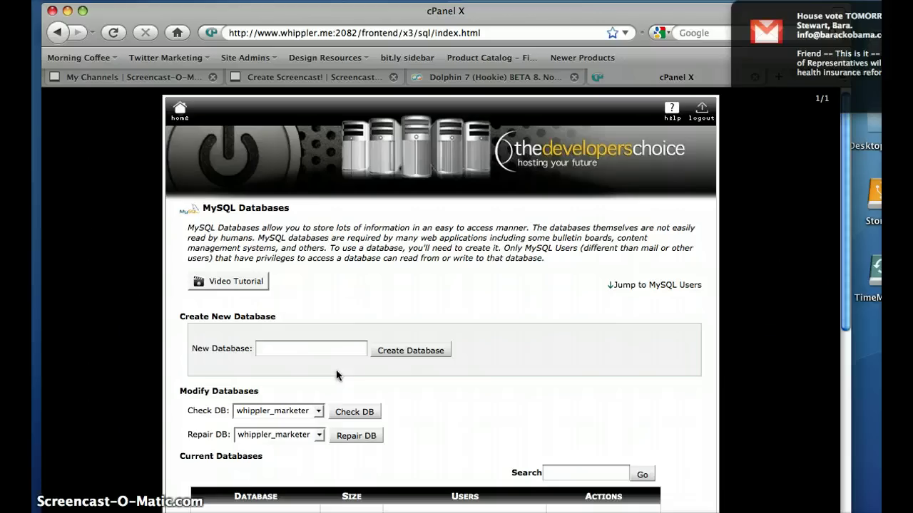
click(303, 349)
text(tester)
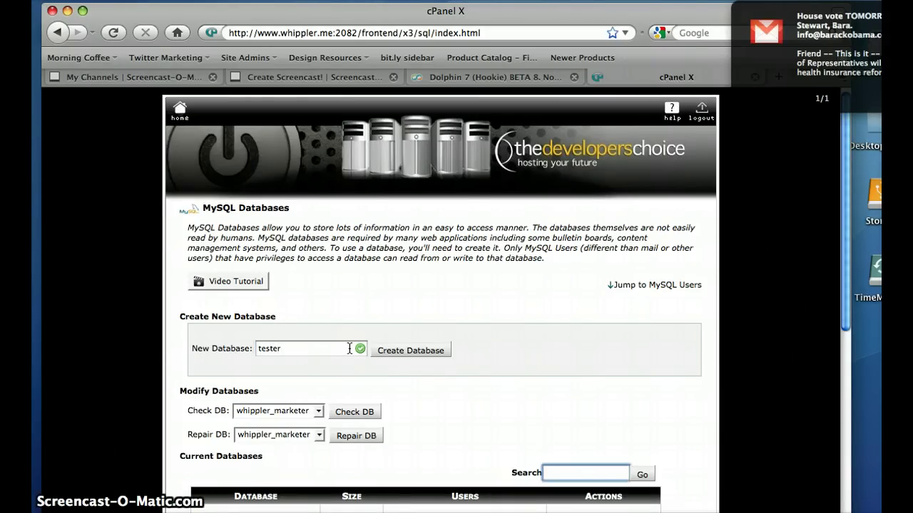
click(395, 351)
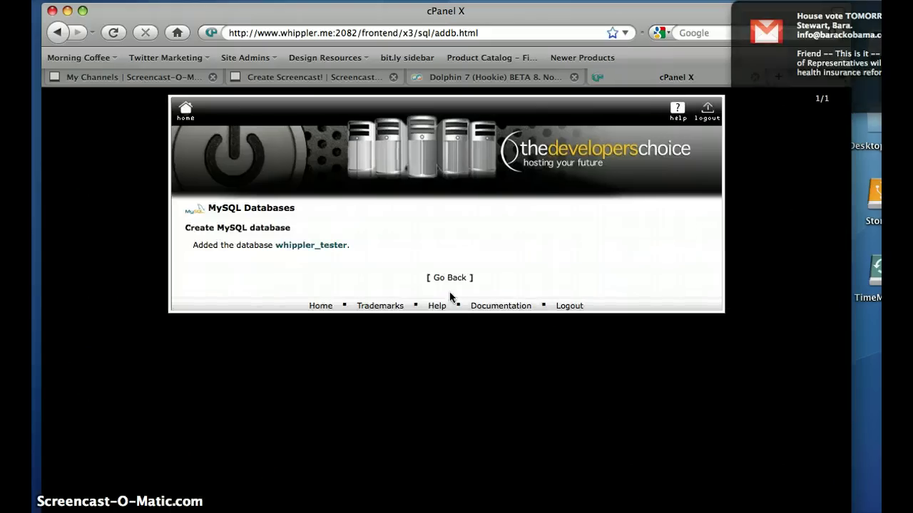
click(450, 279)
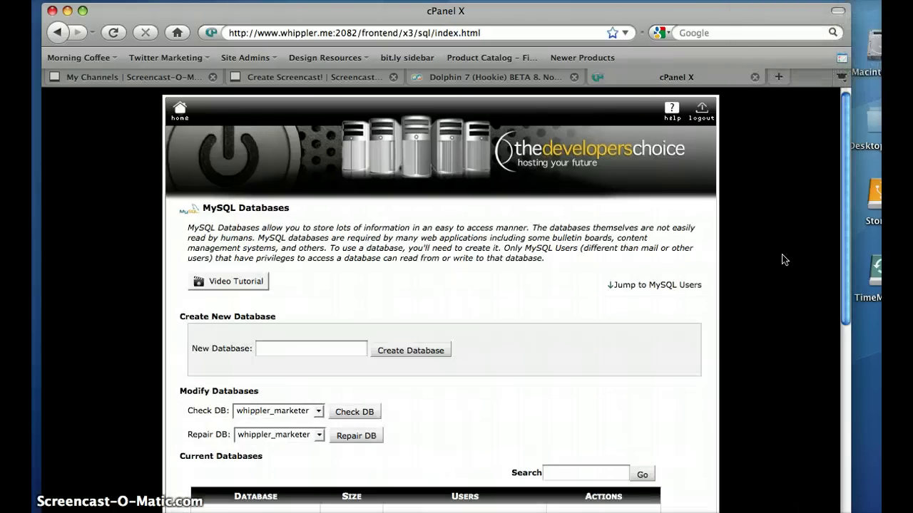
drag(843, 204, 836, 405)
Create MySQL user 'tester' with a password and matching confirmation
click(307, 247)
text(te)
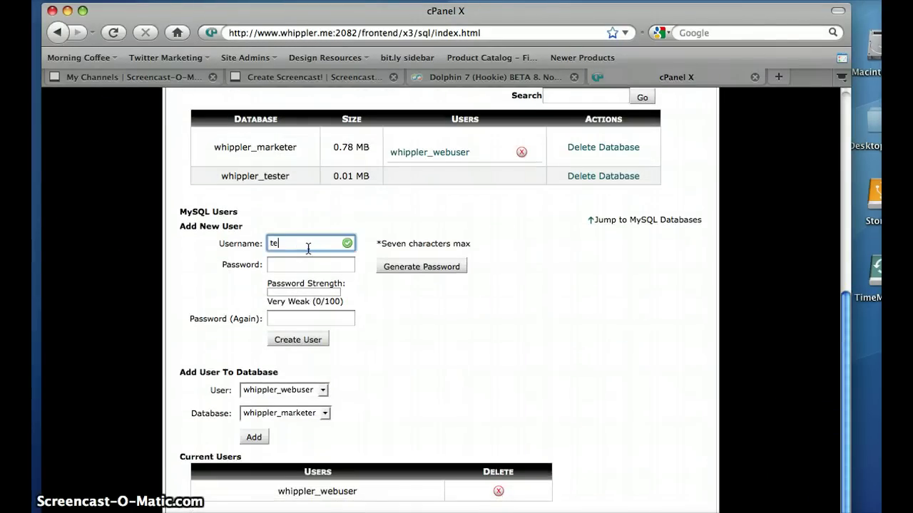
text(ster)
key(Tab)
text(•)
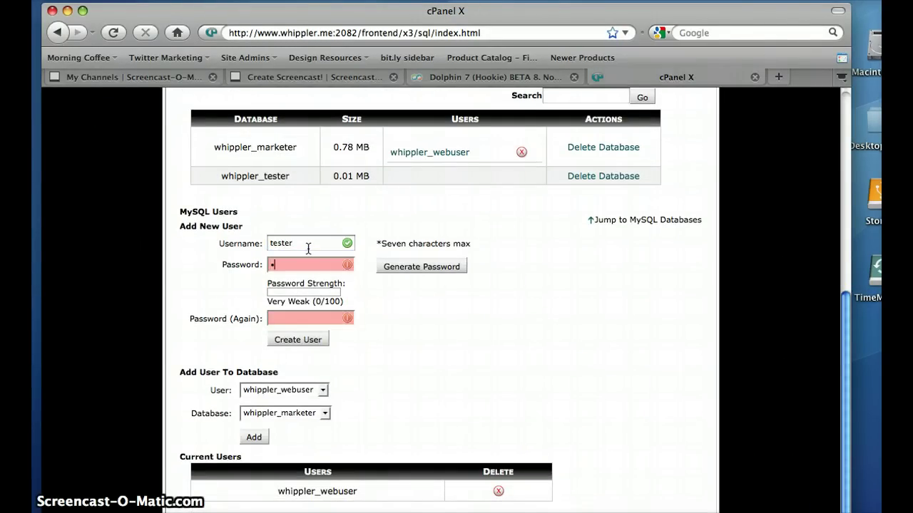
text(••••••)
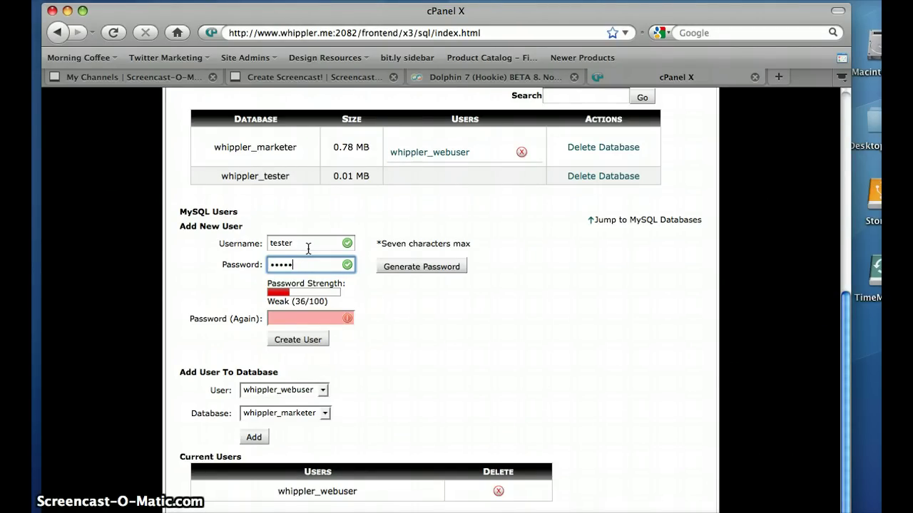
text(••••••)
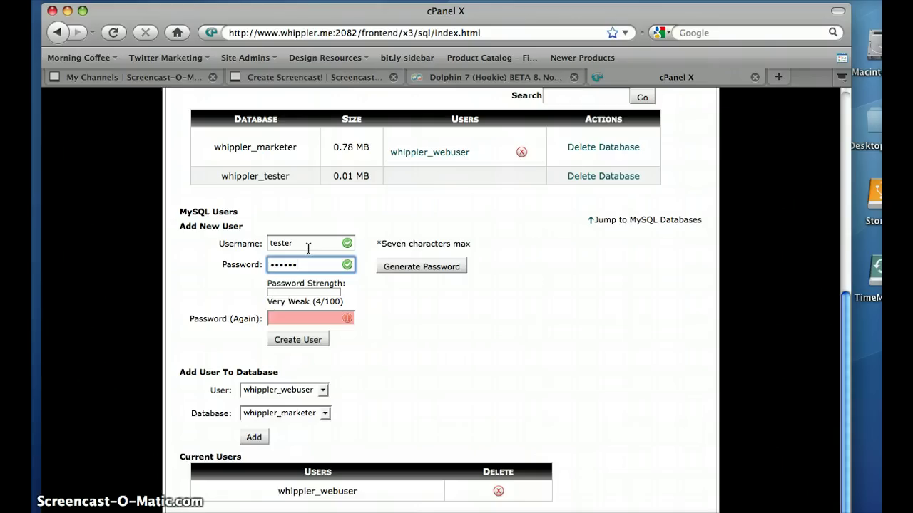
key(Tab)
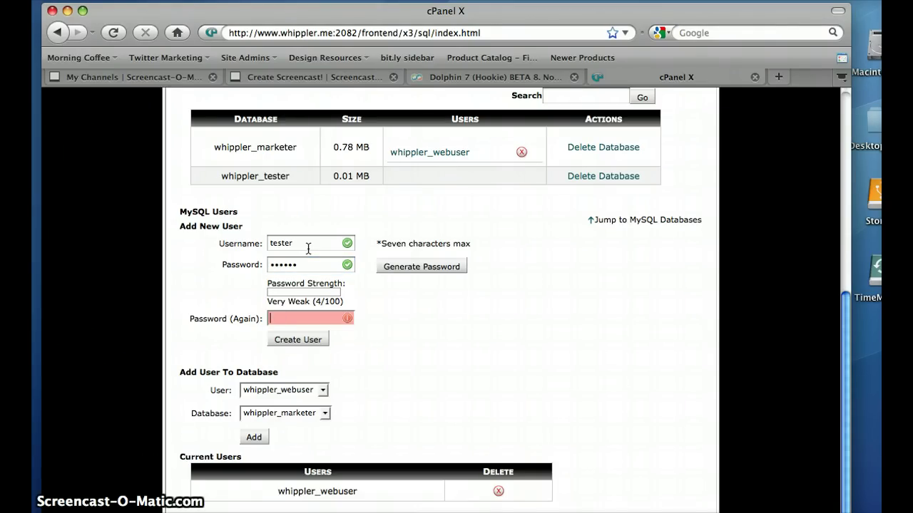
text(••••••)
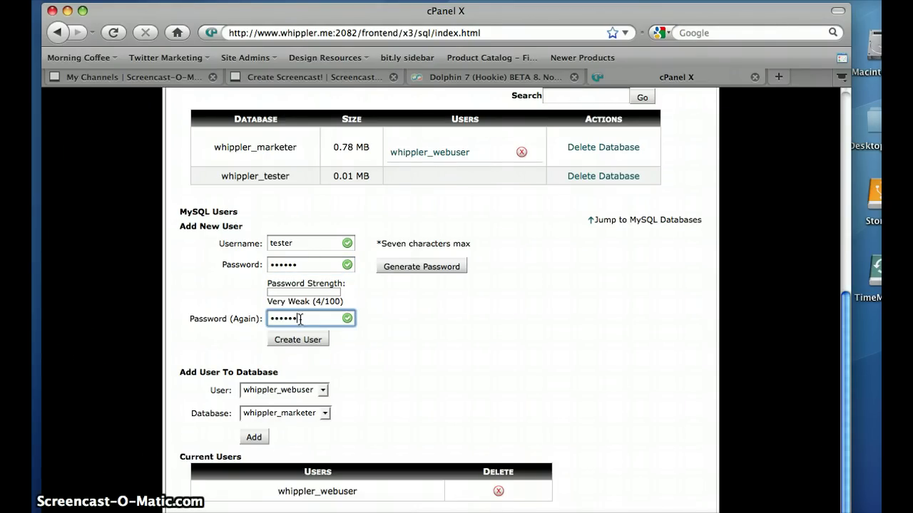
click(298, 340)
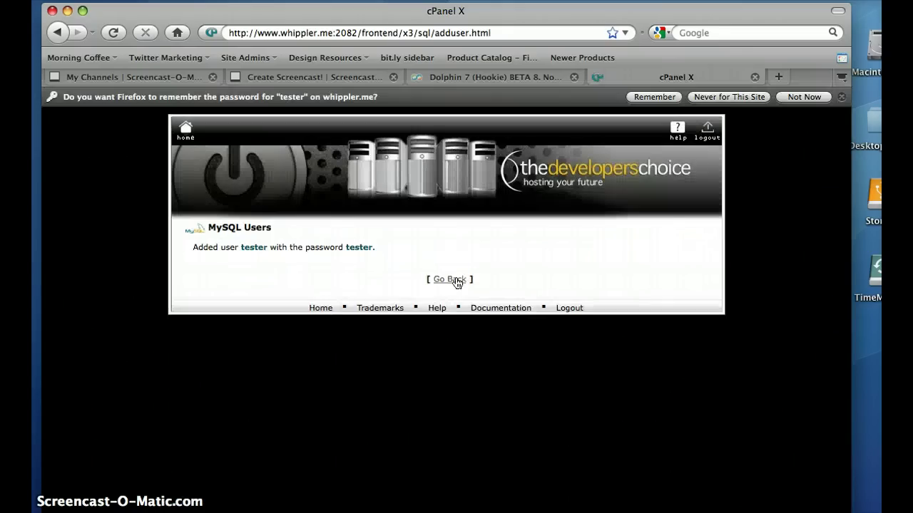
Add user whippler_tester to the whippler_tester database
click(451, 280)
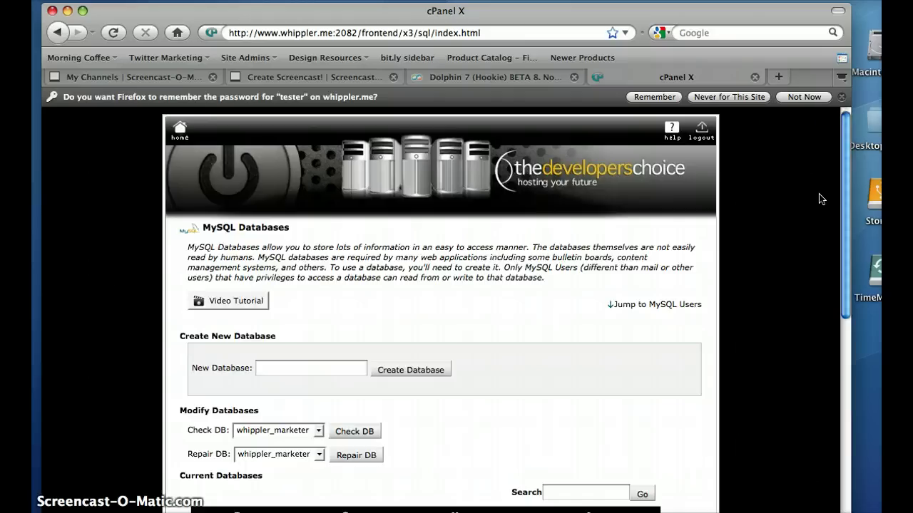
scroll(824, 235, down, 8)
scroll(824, 335, down, 4)
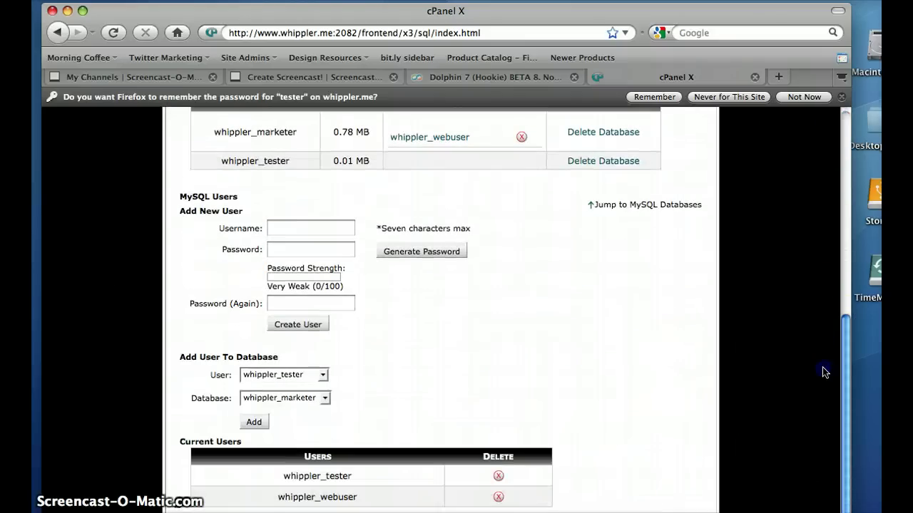
click(315, 376)
click(316, 373)
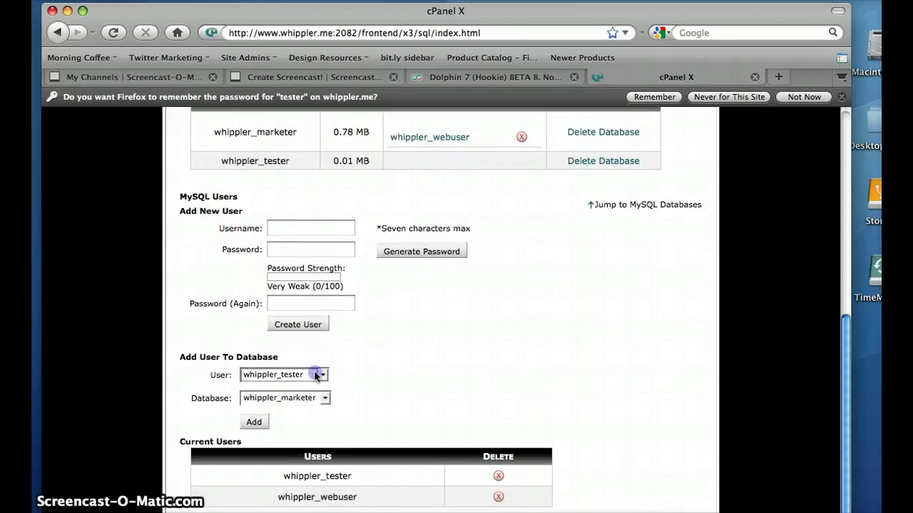
click(315, 401)
click(303, 424)
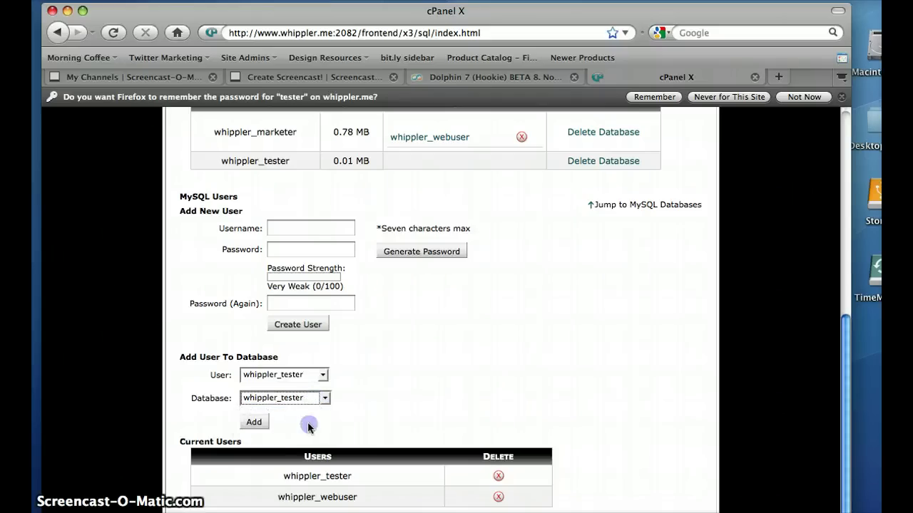
click(254, 424)
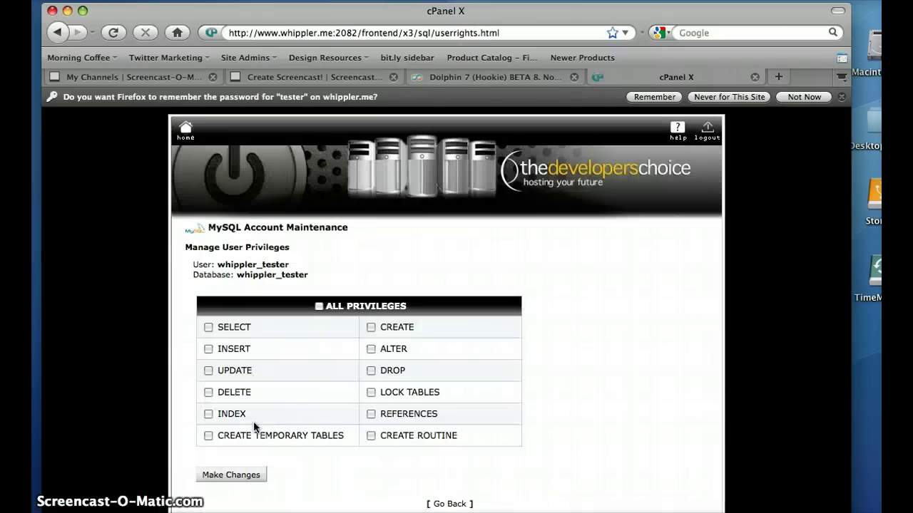
Grant the user all privileges on the database, save, and return to MySQL Databases
click(319, 306)
click(239, 474)
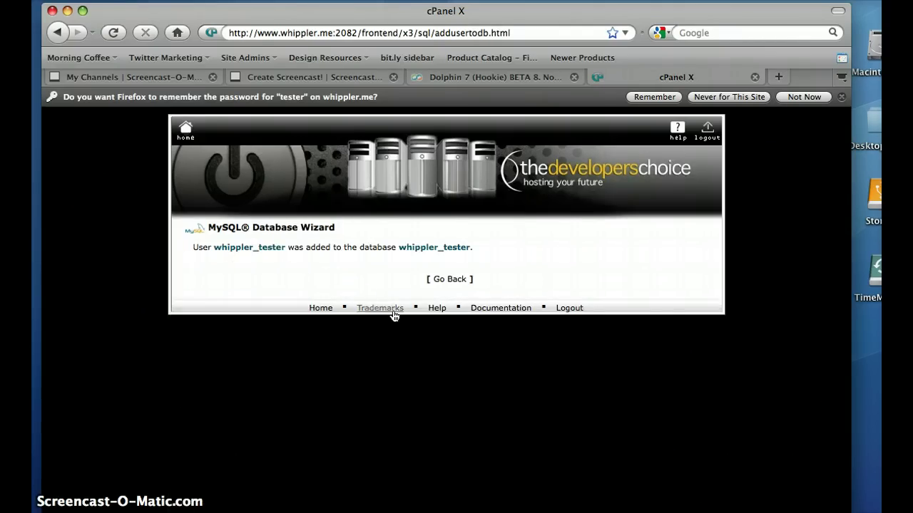
click(449, 280)
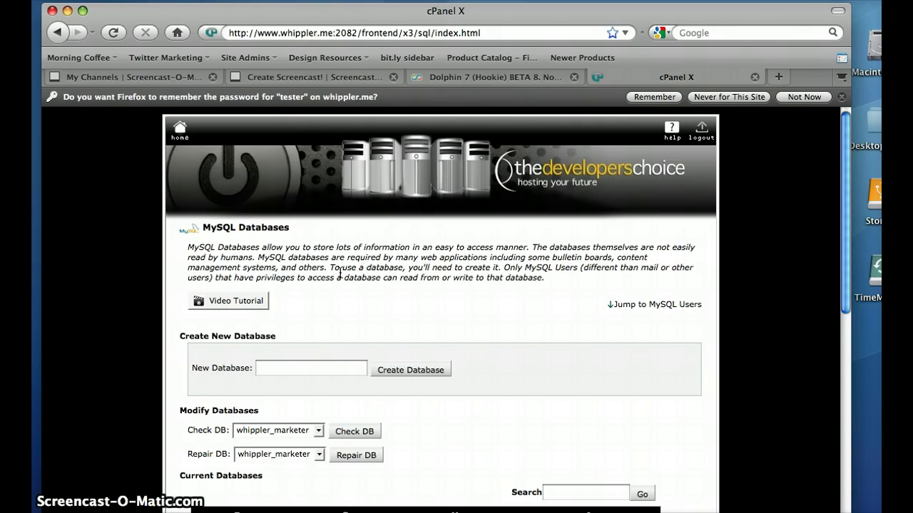
Open the Legacy File Manager starting in the Home Directory
click(179, 132)
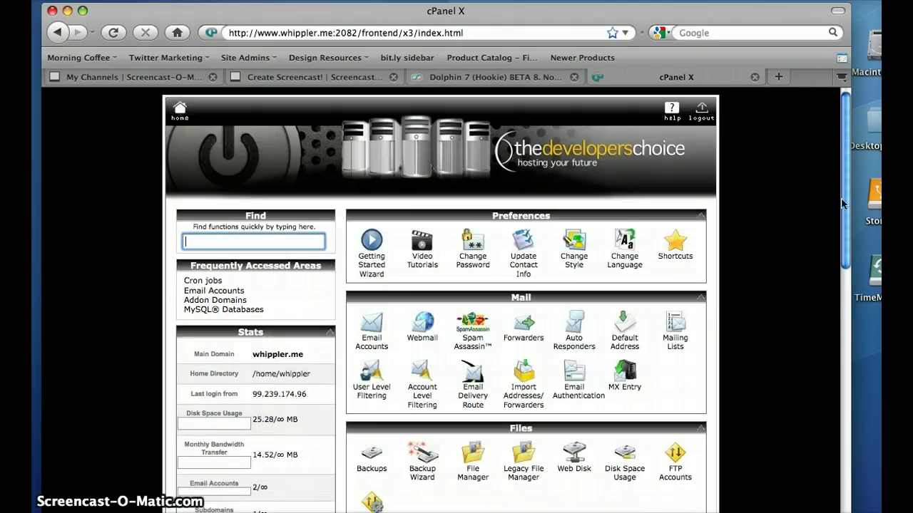
drag(844, 203, 841, 243)
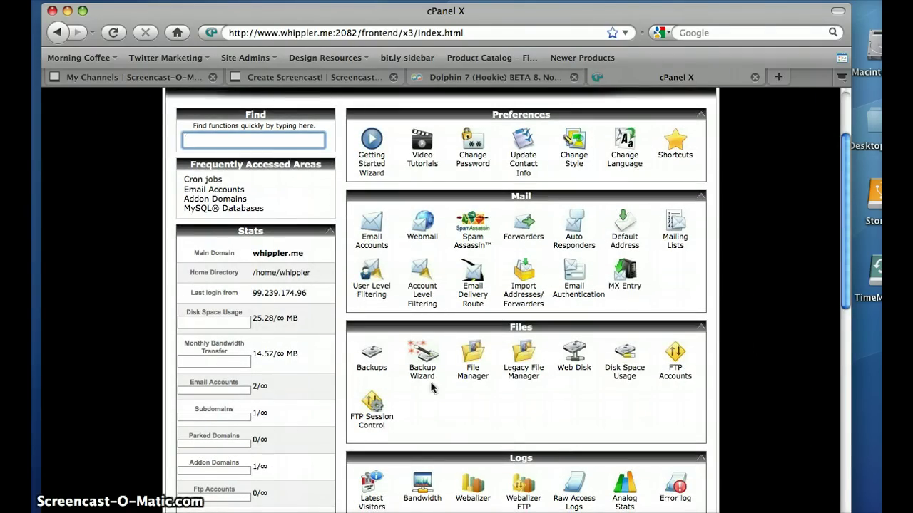
click(519, 373)
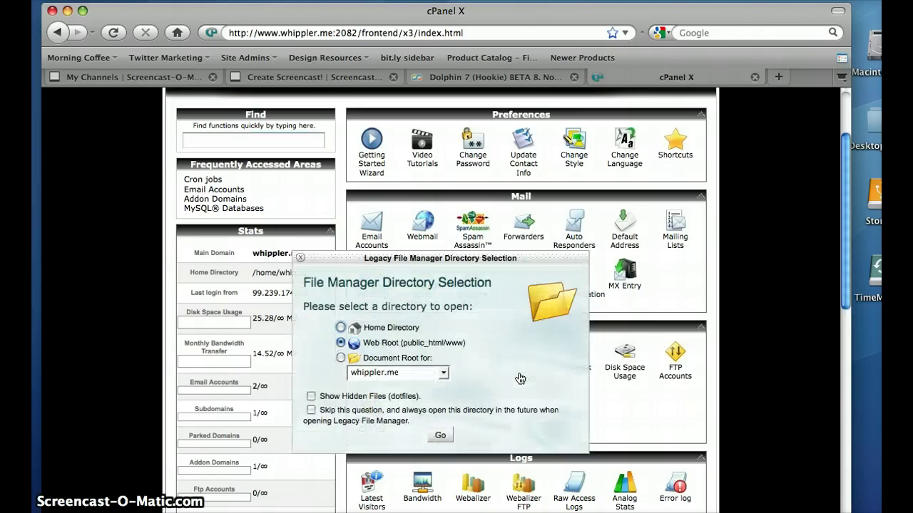
click(438, 437)
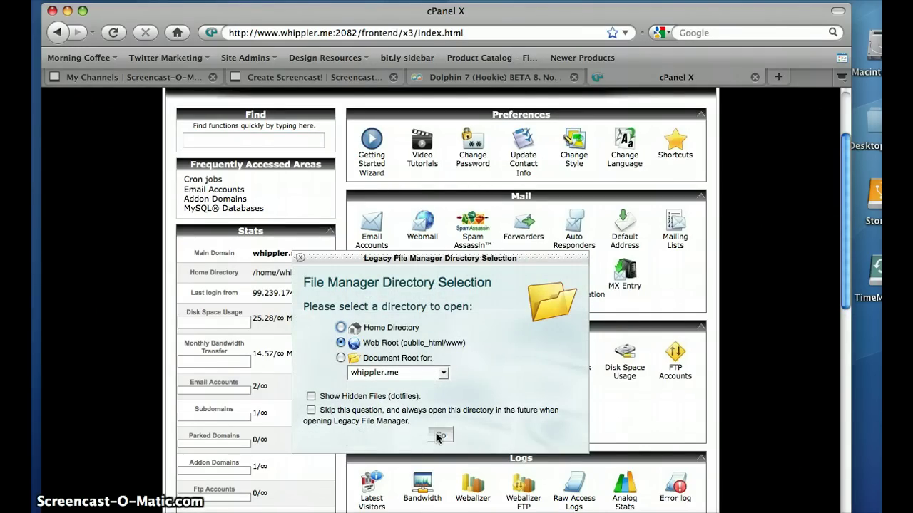
click(340, 327)
click(441, 432)
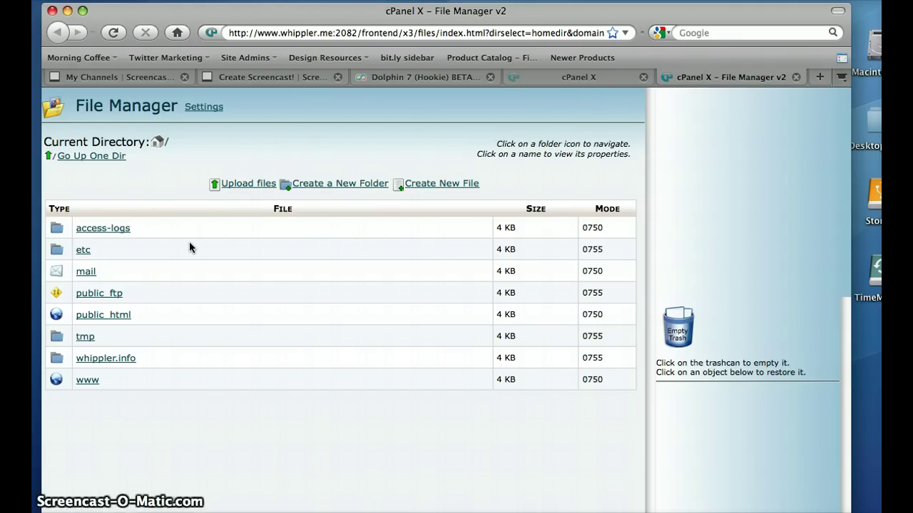
Create a folder named 'community' inside public_html and open it
click(56, 316)
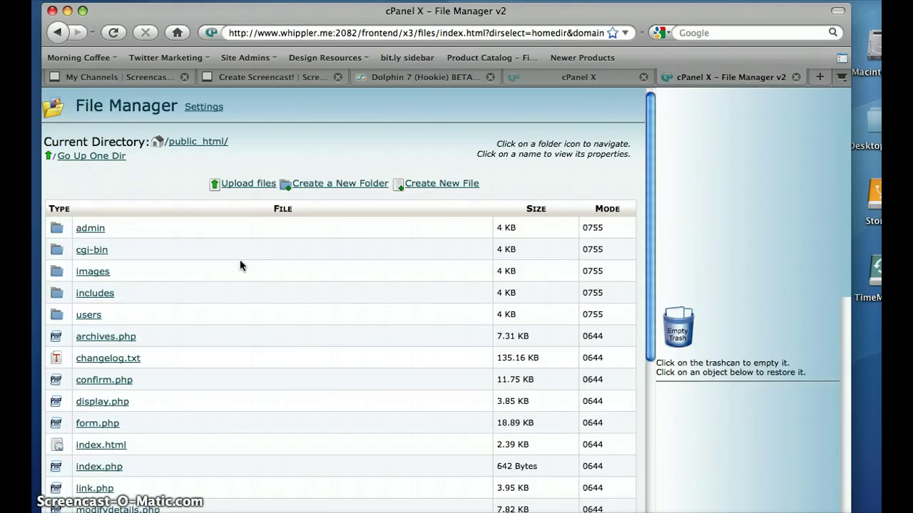
click(348, 187)
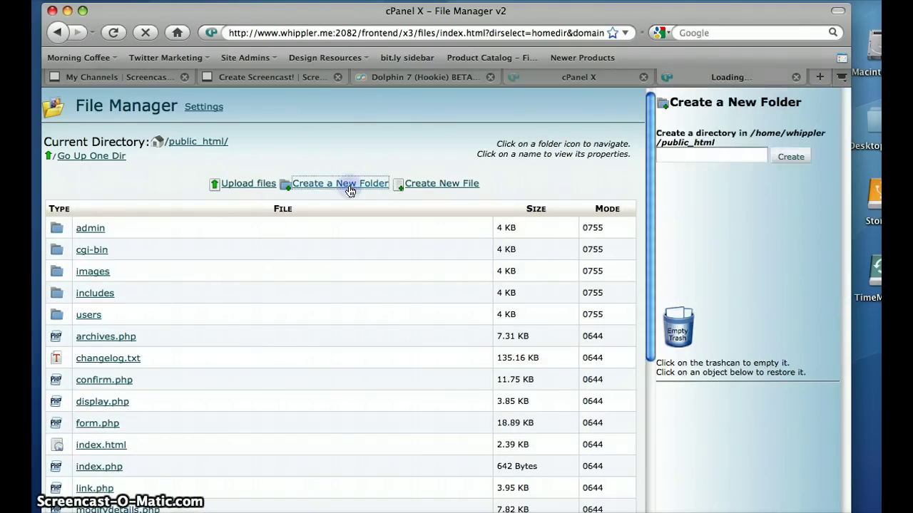
click(735, 159)
text(comm)
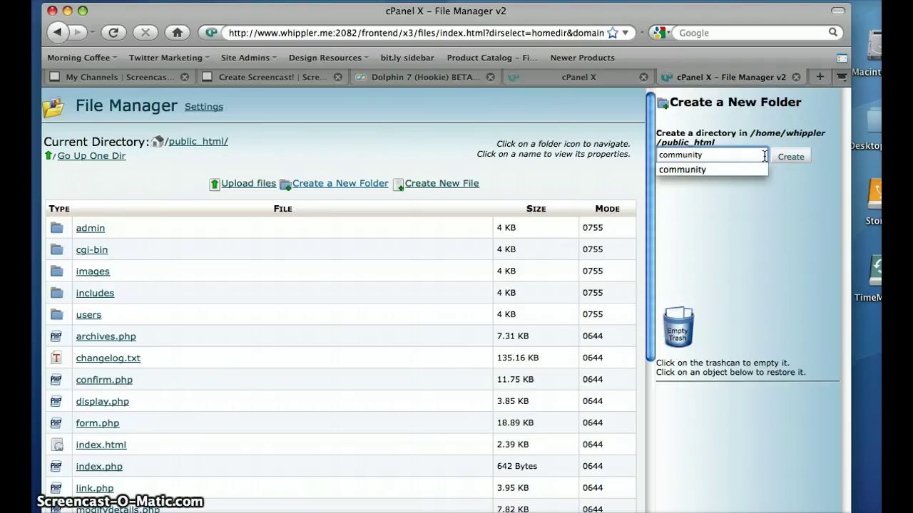
text(unity)
click(792, 158)
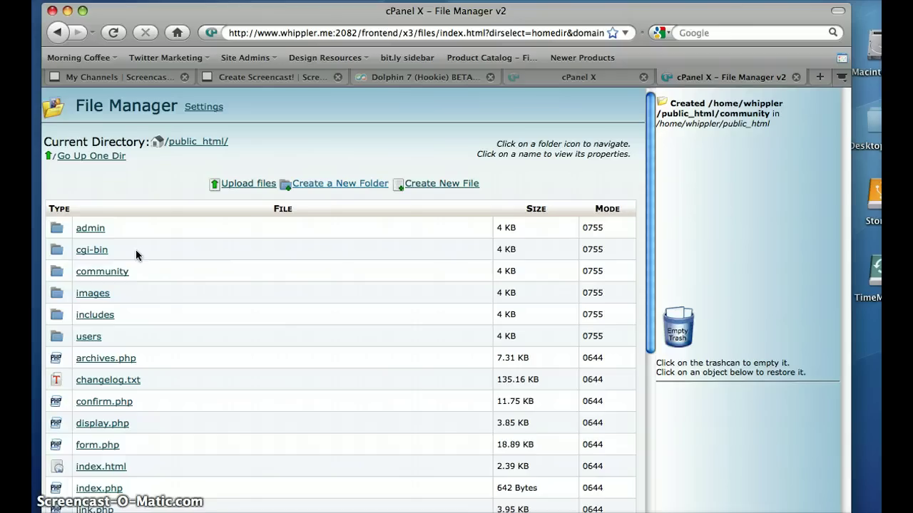
click(57, 271)
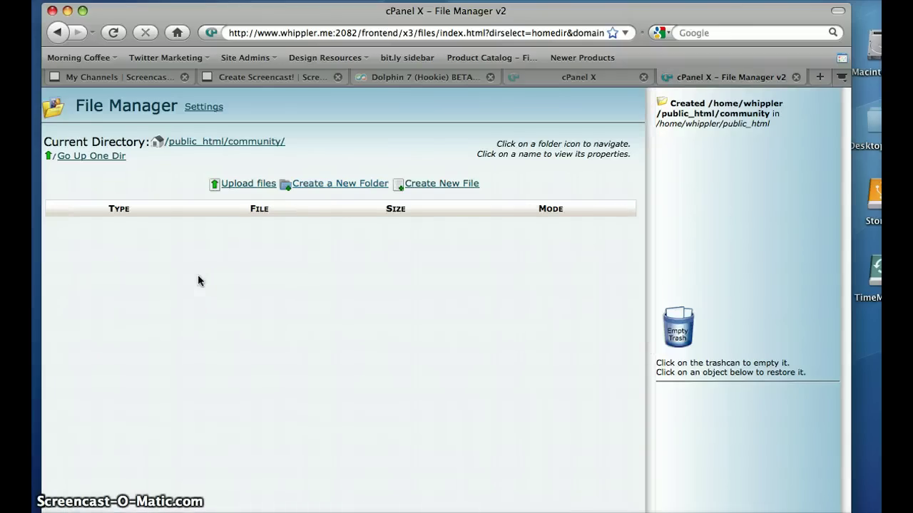
Upload Dolphin-v.7.0-Beta-8.zip (15.78 MB) from macuser's Downloads folder into community
click(252, 184)
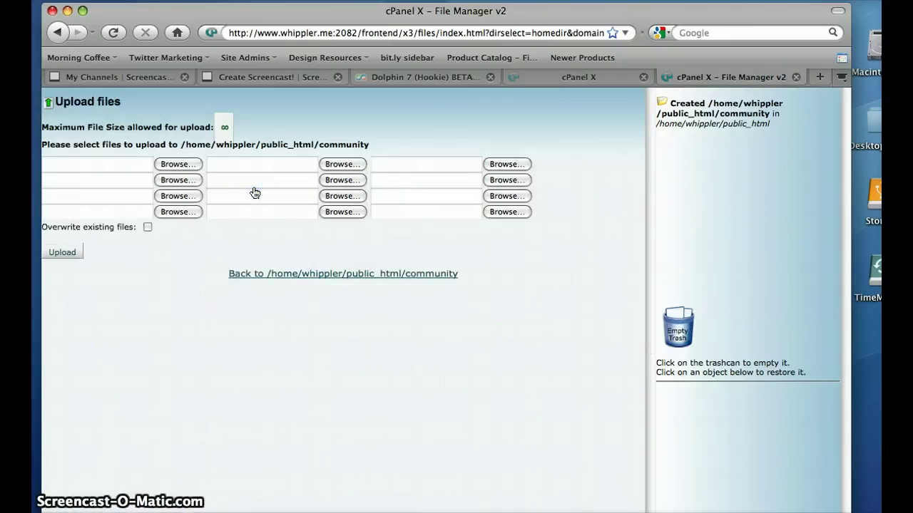
click(189, 163)
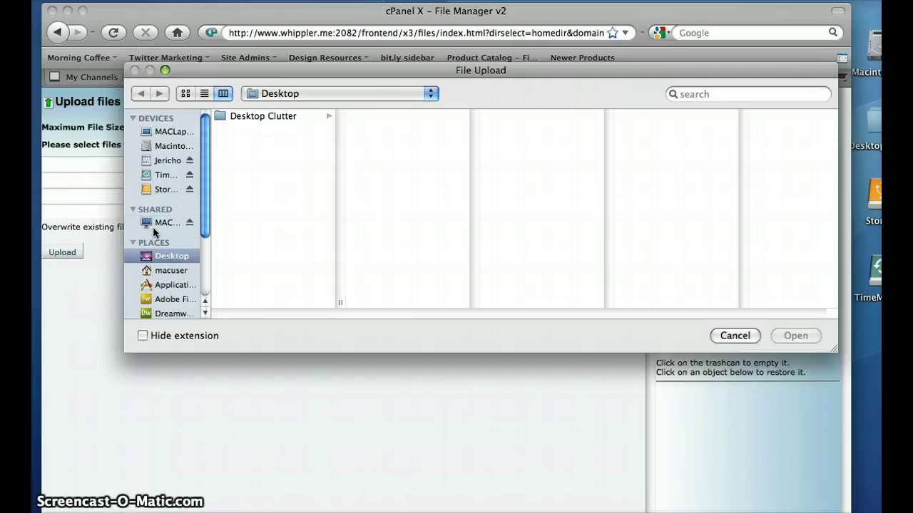
click(168, 271)
click(274, 158)
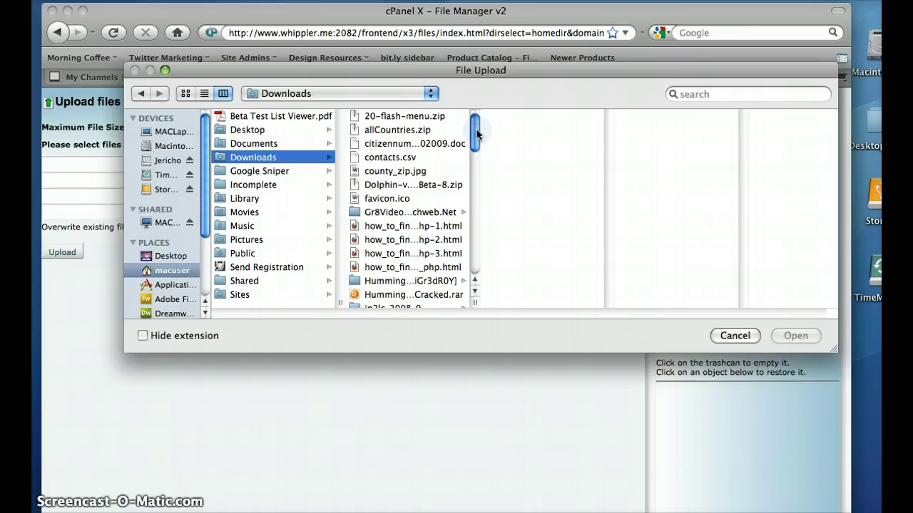
click(414, 185)
click(795, 335)
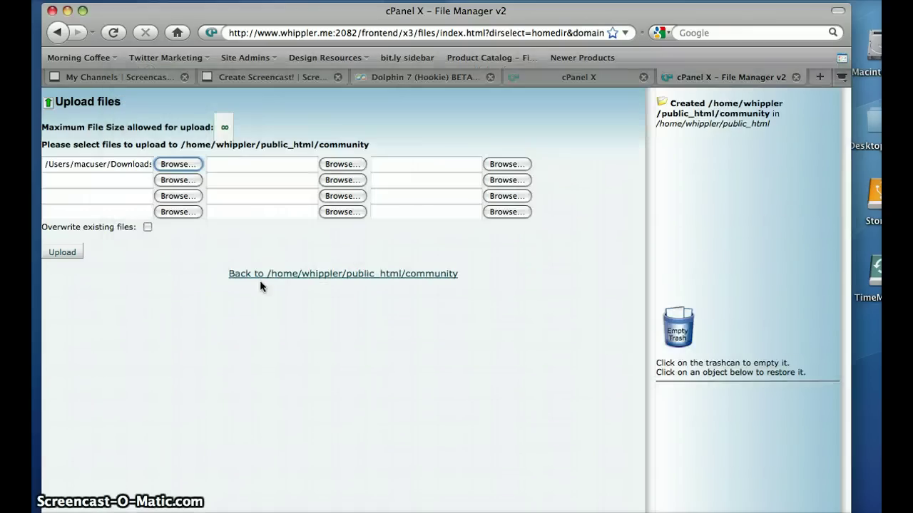
click(65, 251)
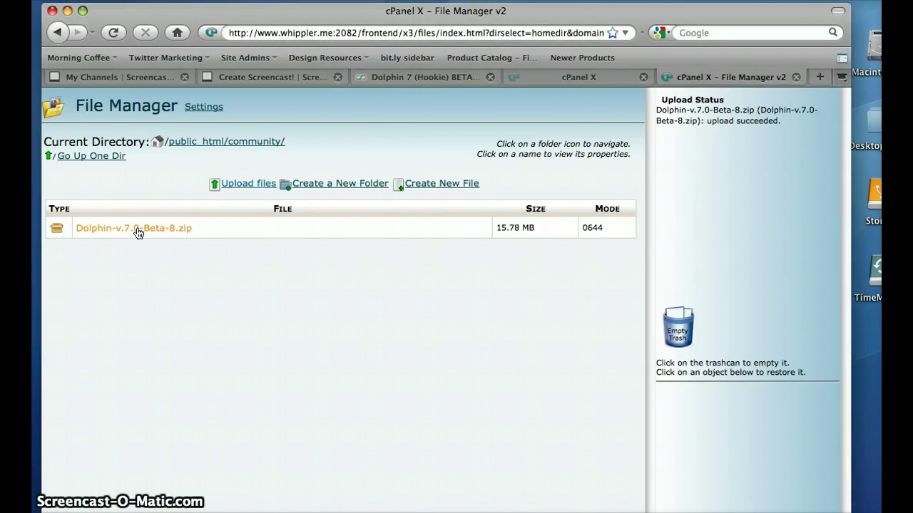
Extract Dolphin-v.7.0-Beta-8.zip in community and refresh the listing to show its folders
click(137, 233)
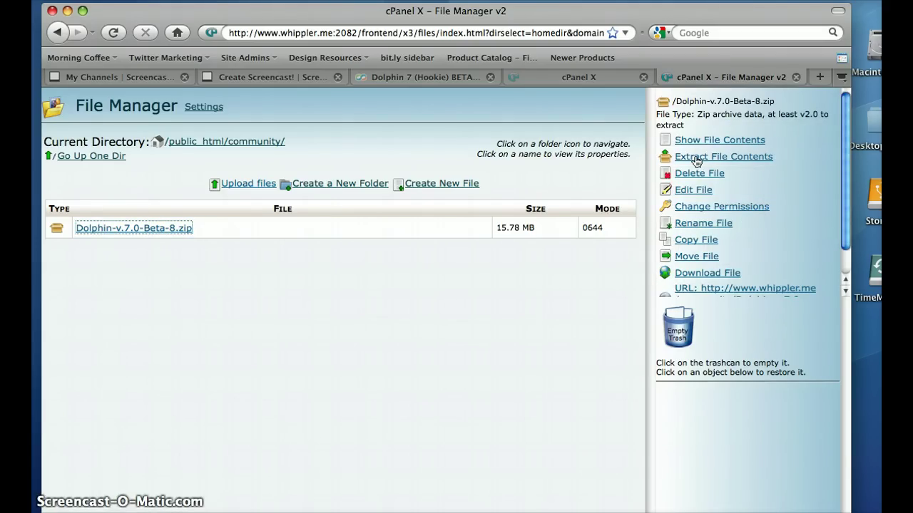
click(695, 157)
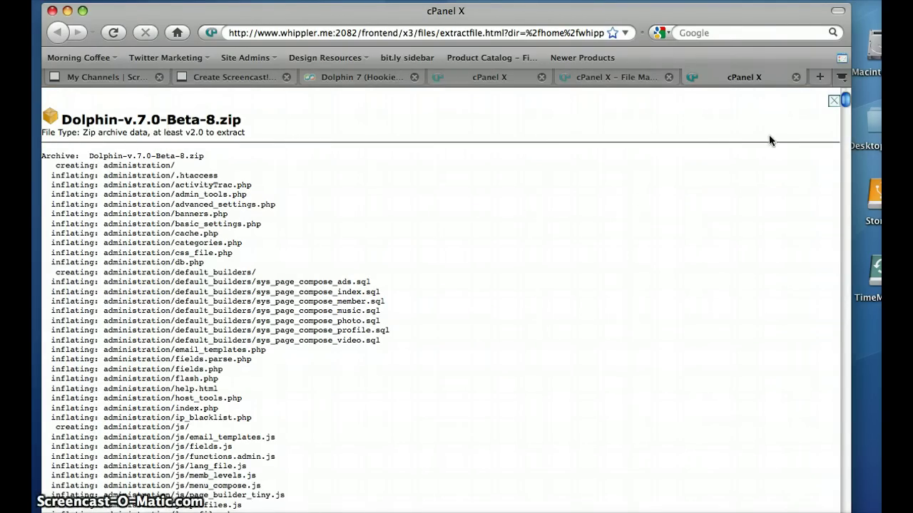
click(833, 101)
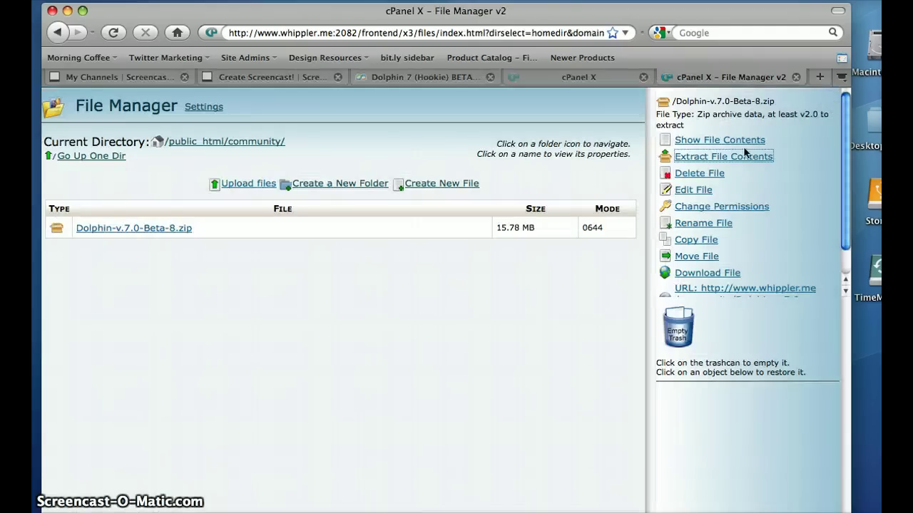
click(256, 143)
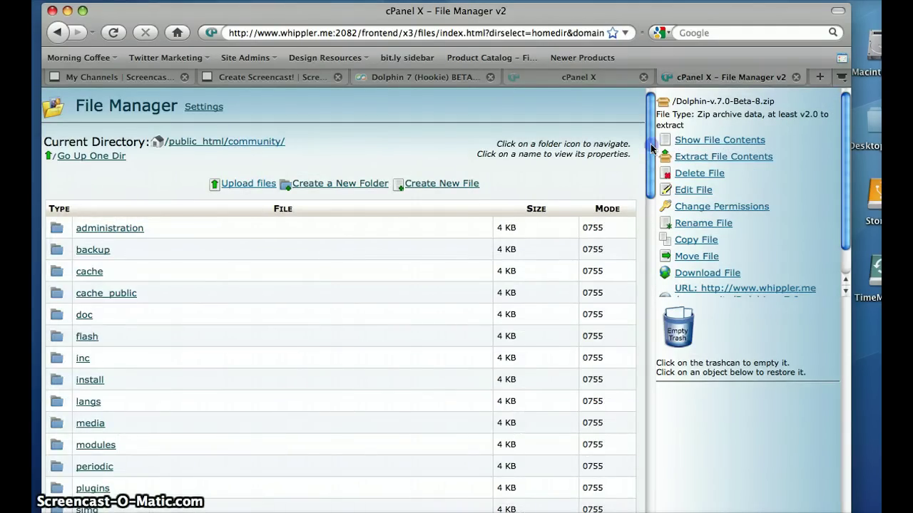
mouse_move(649, 147)
mouse_down()
mouse_move(651, 200)
mouse_move(647, 139)
mouse_up()
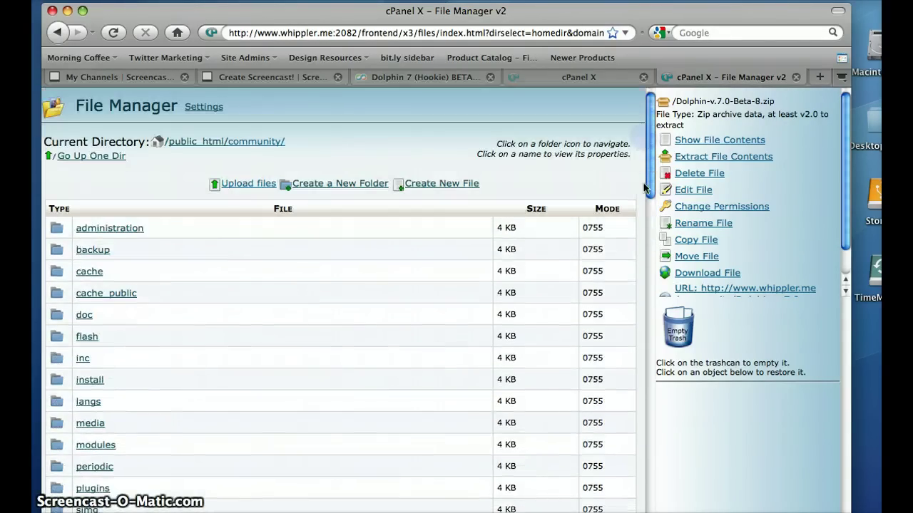
key(super+t)
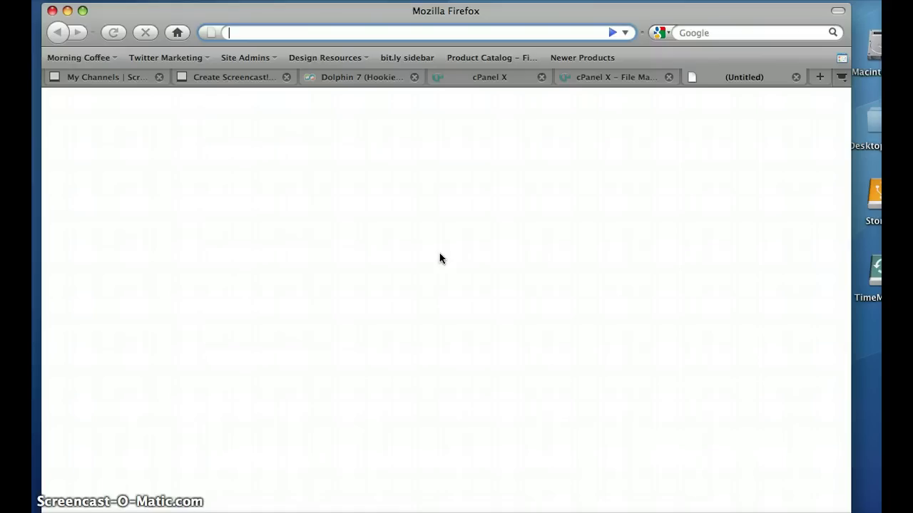
text(ww)
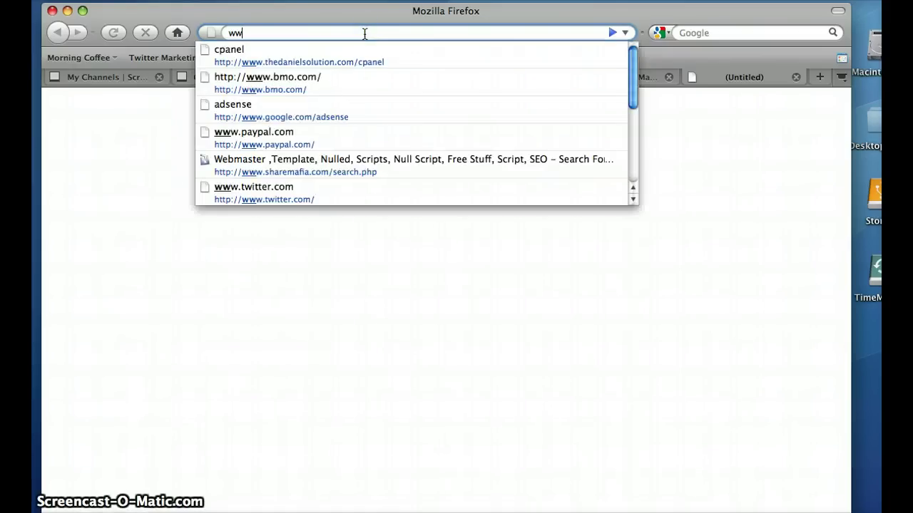
text(w.whipple)
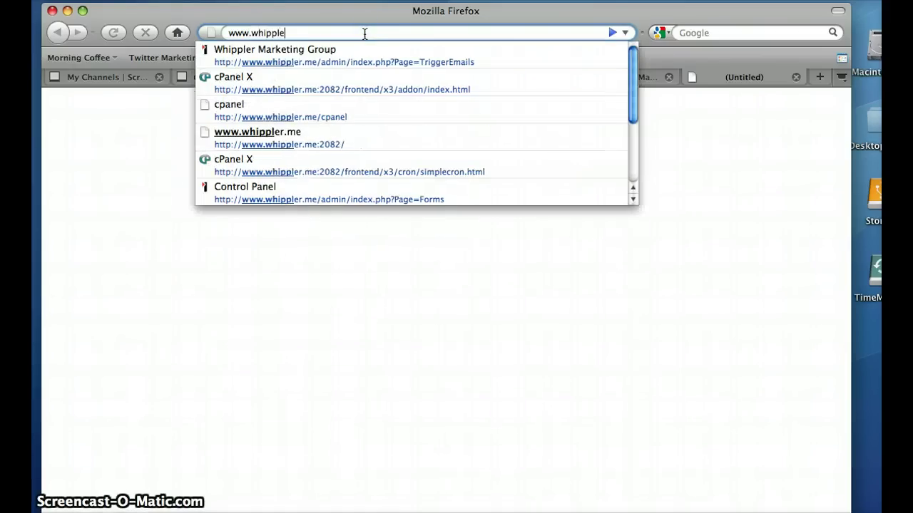
text(r.me)
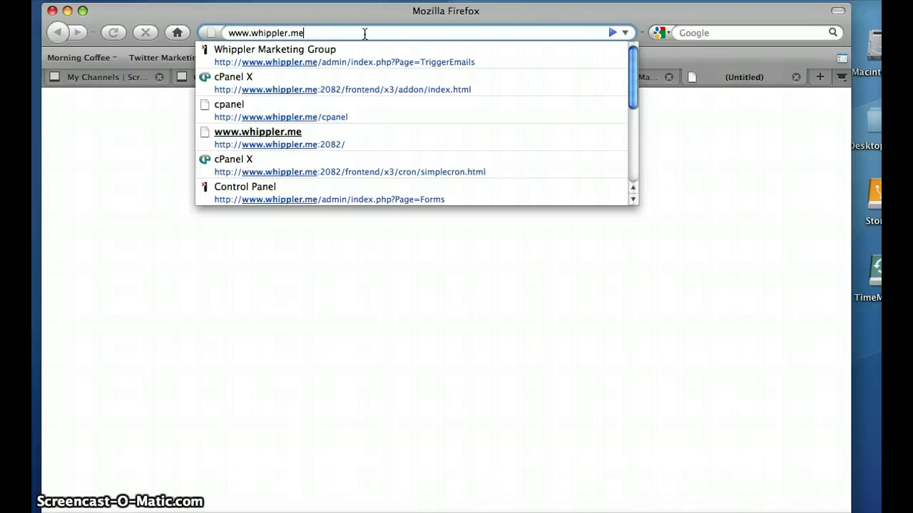
text(/com)
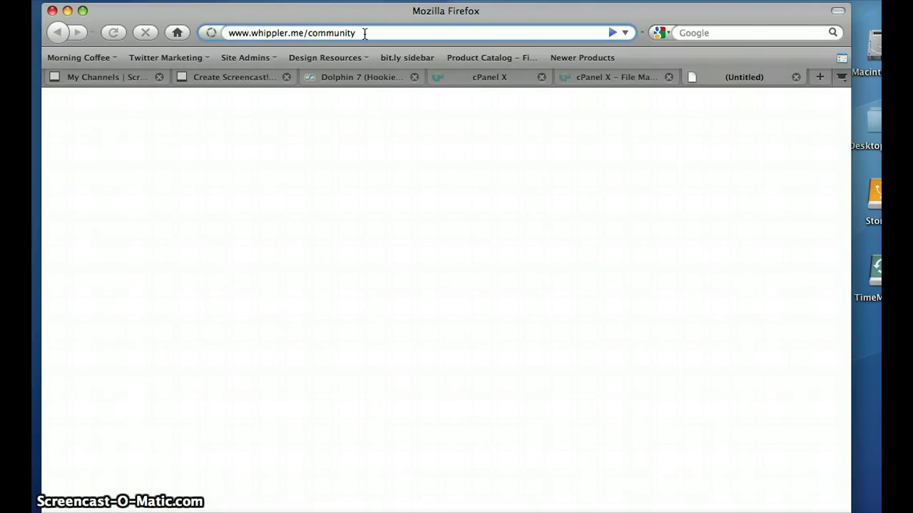
text(munity)
key(Return)
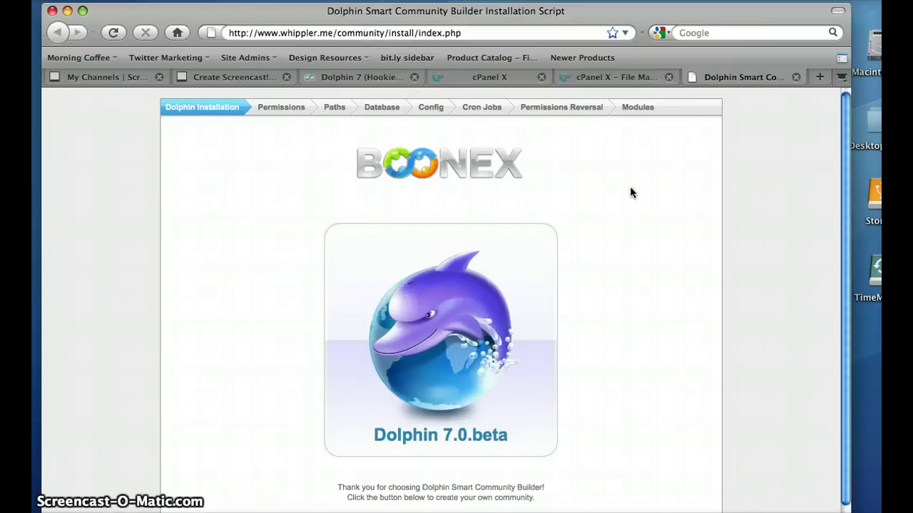
scroll(845, 142, down, 1)
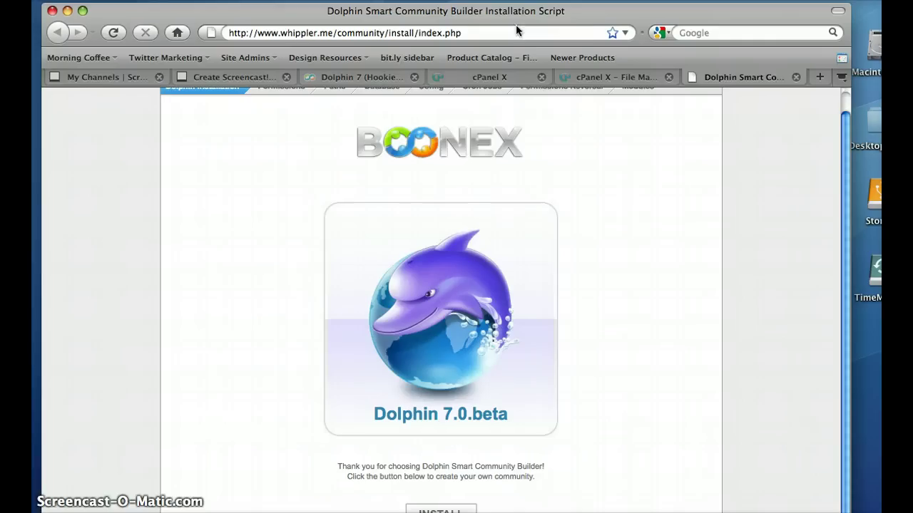
drag(515, 29, 497, 20)
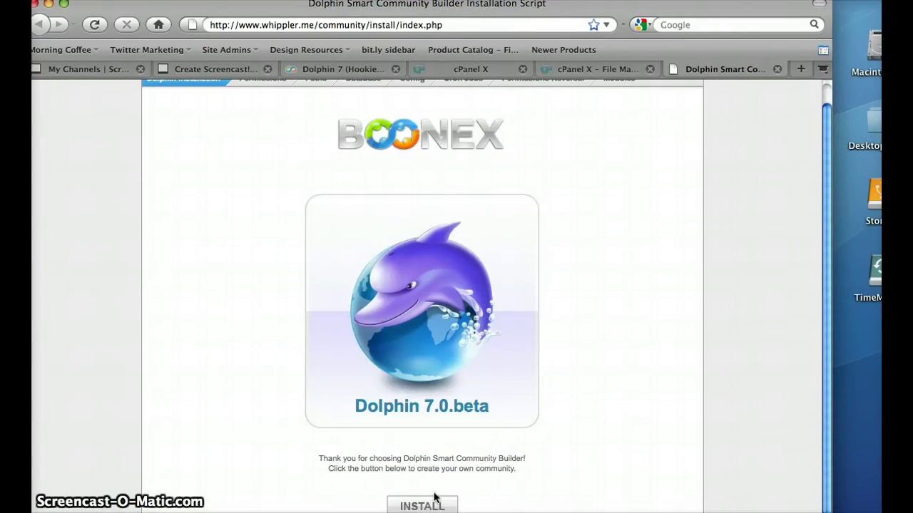
Start the Dolphin installation and review the Permissions step, glancing at the File Manager tab
click(431, 501)
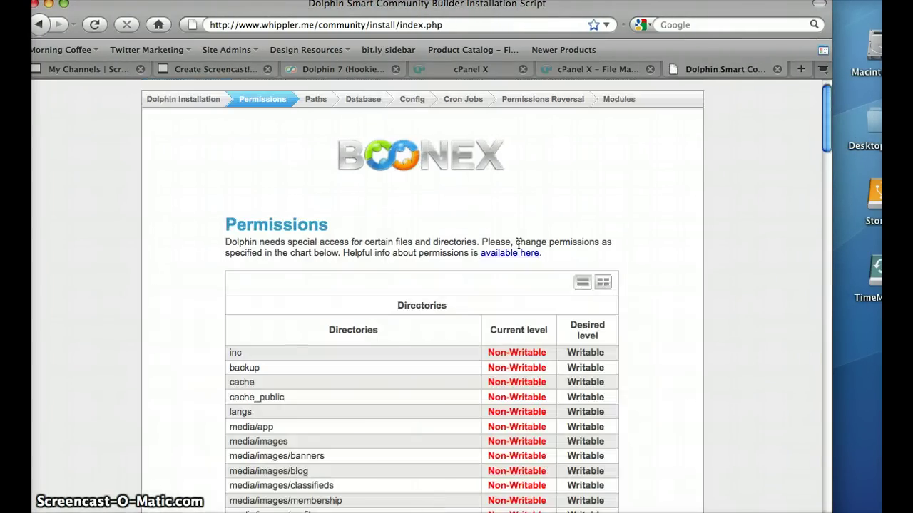
drag(824, 104, 824, 123)
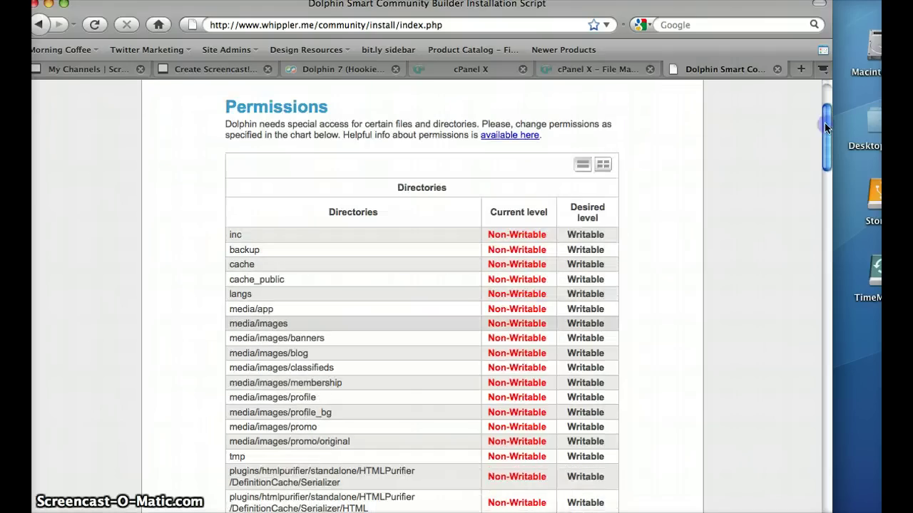
mouse_move(524, 506)
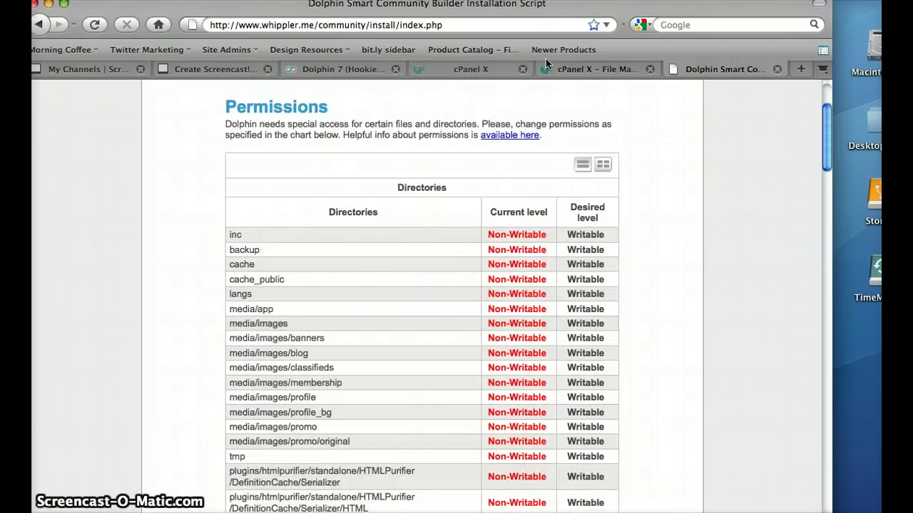
click(593, 69)
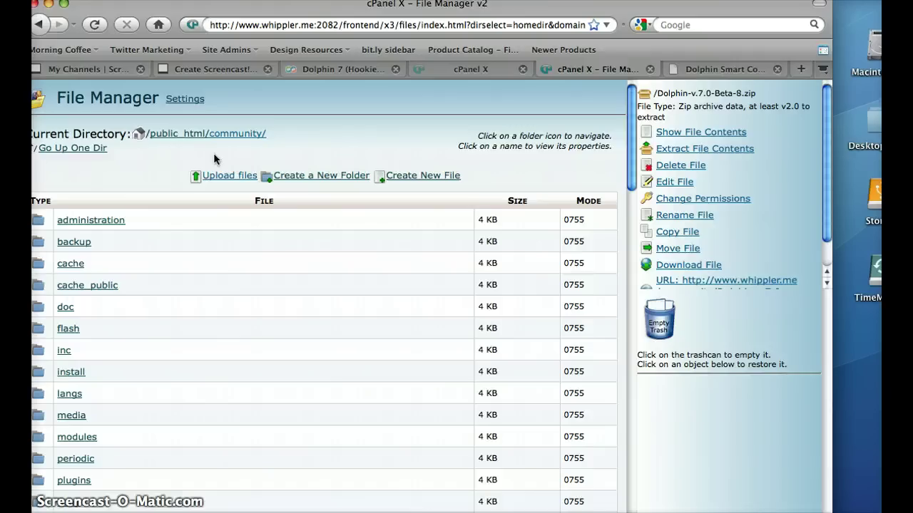
click(723, 69)
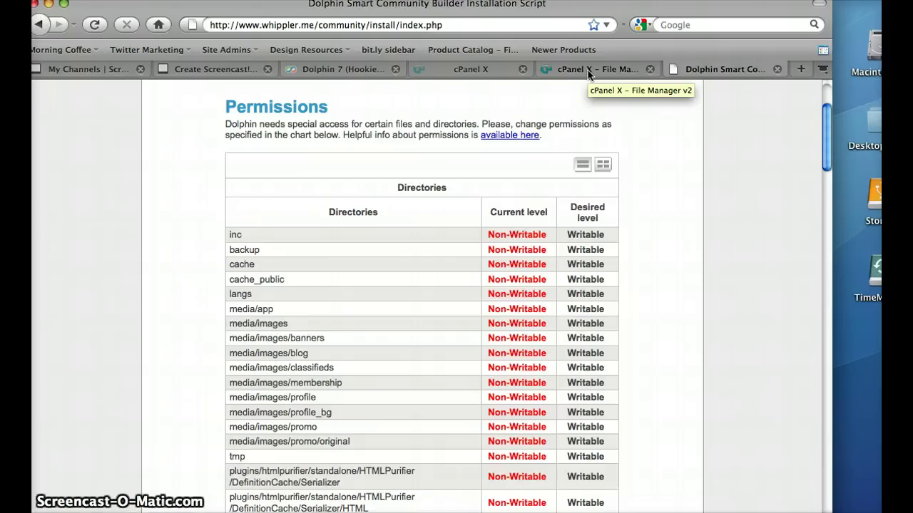
Give the community cache folder 0777 permissions by adding Group and World write
click(588, 74)
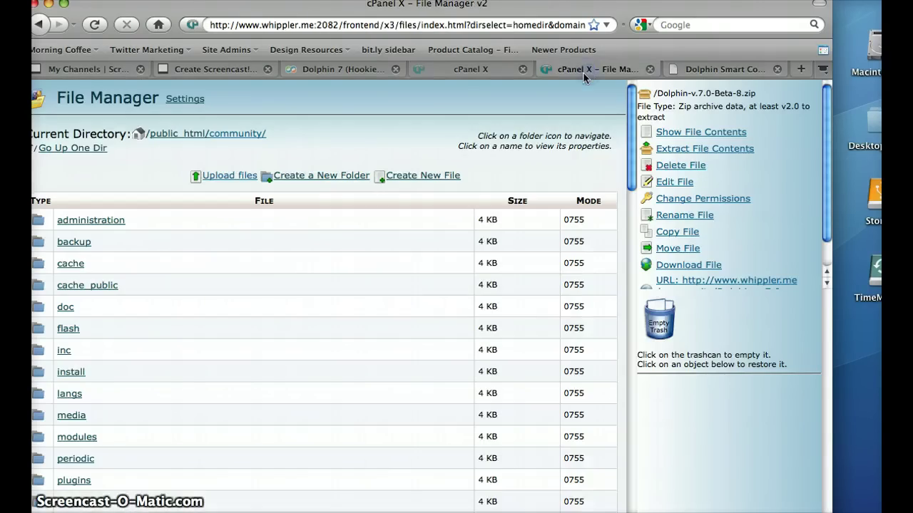
click(69, 265)
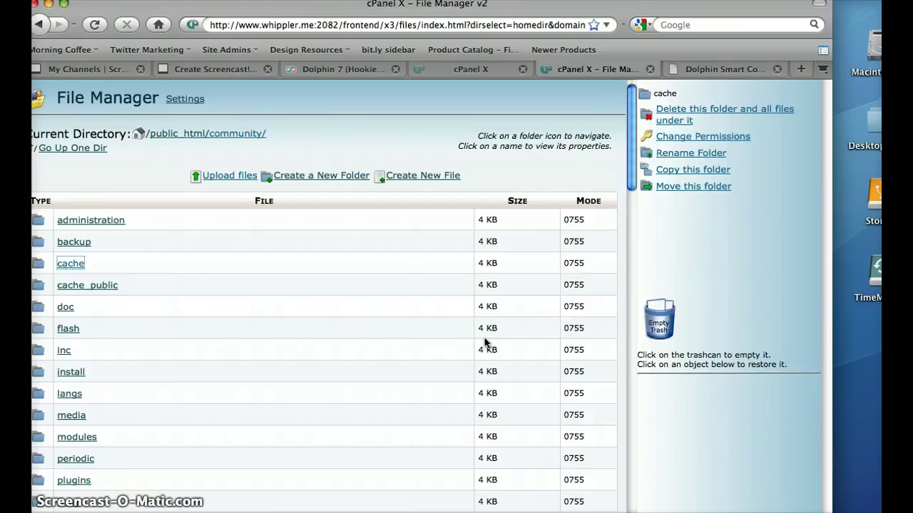
click(721, 139)
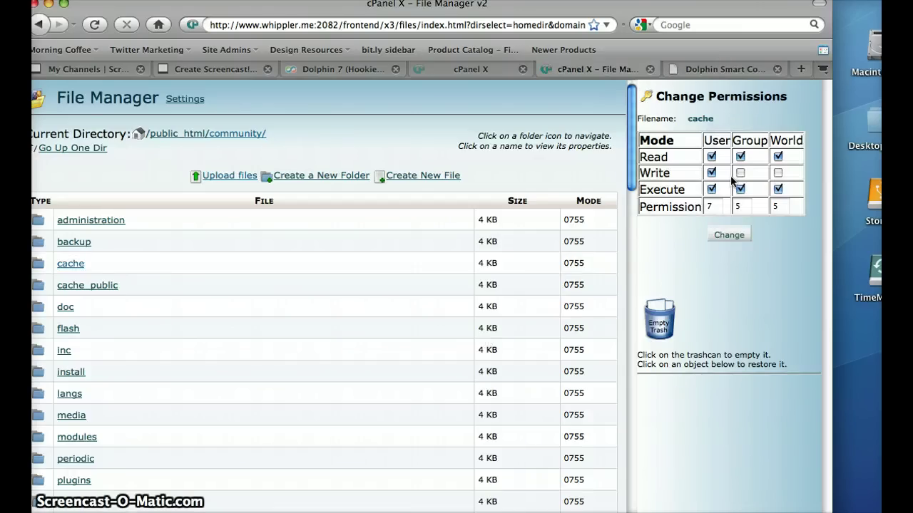
click(740, 173)
click(777, 172)
click(728, 235)
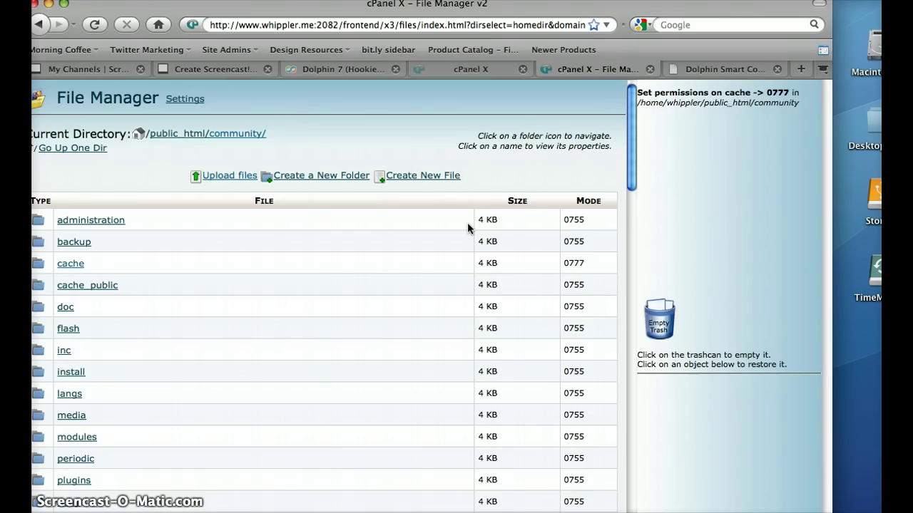
click(110, 286)
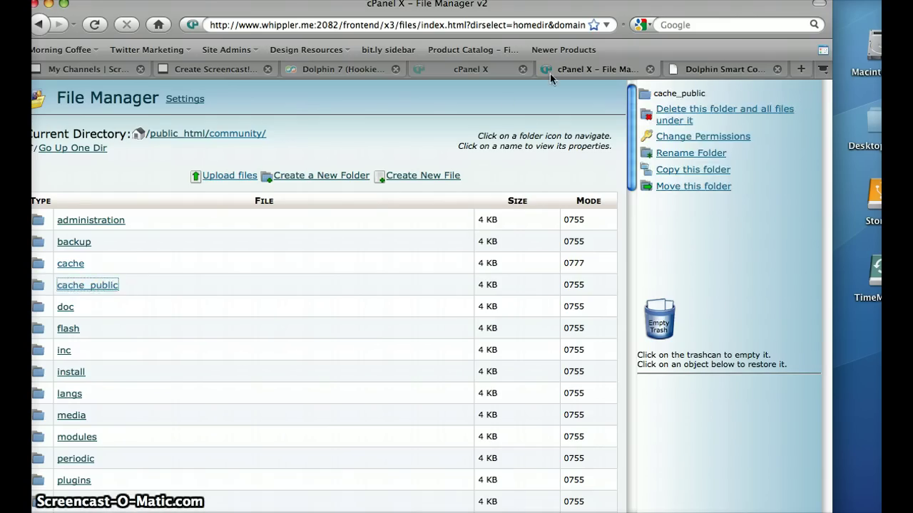
click(749, 70)
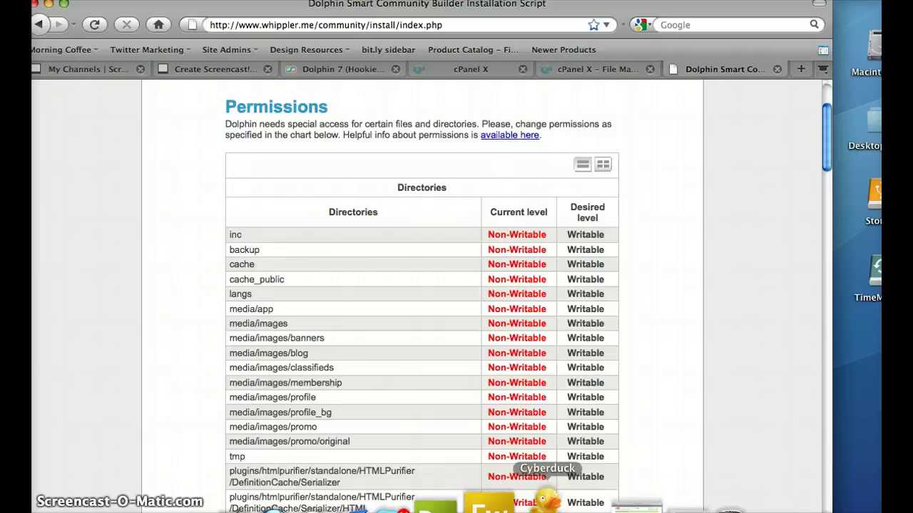
Refresh the community folder listing in Cyberduck and enlarge its window to show permissions
click(548, 499)
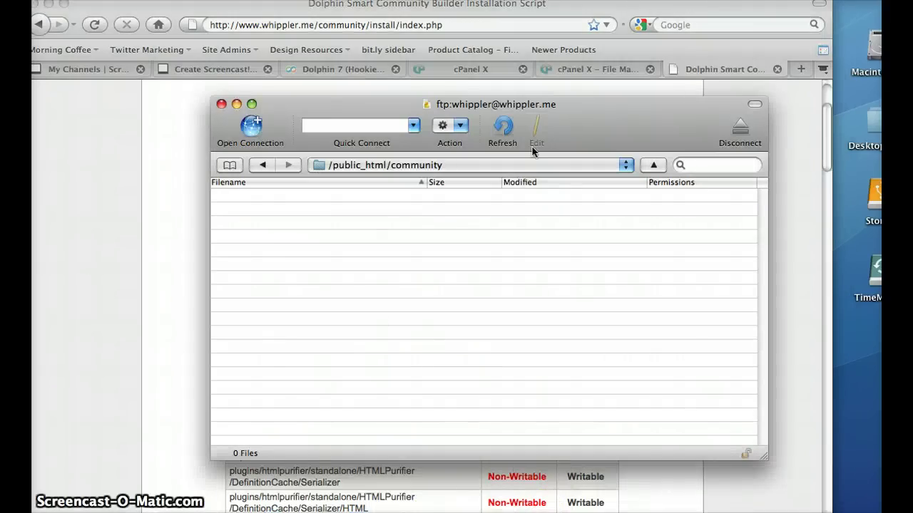
click(502, 129)
drag(476, 104, 678, 82)
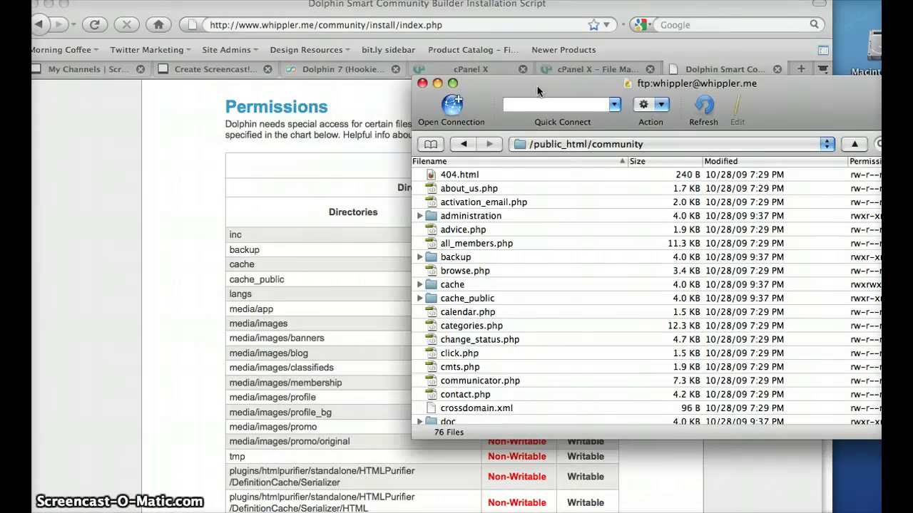
drag(530, 89, 643, 69)
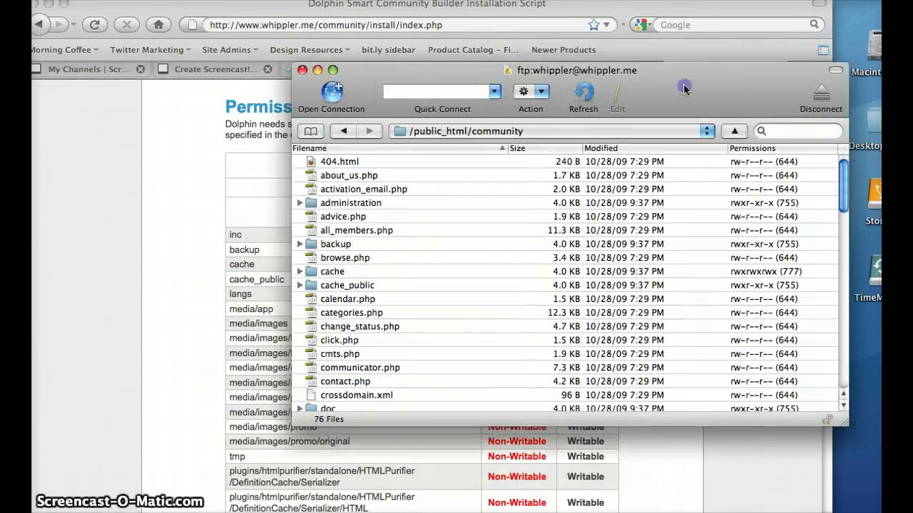
double_click(812, 102)
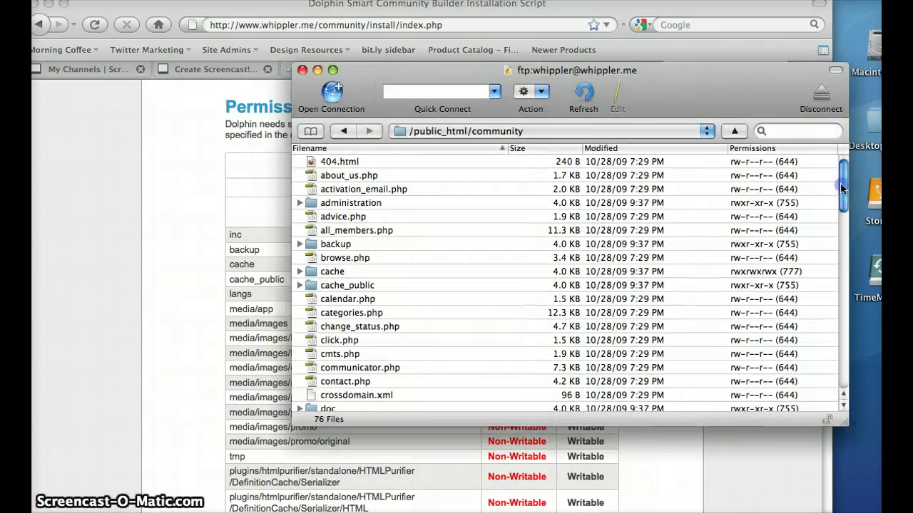
Give backup, cache_public, langs and the other selected folders Others write, making them 777
click(342, 246)
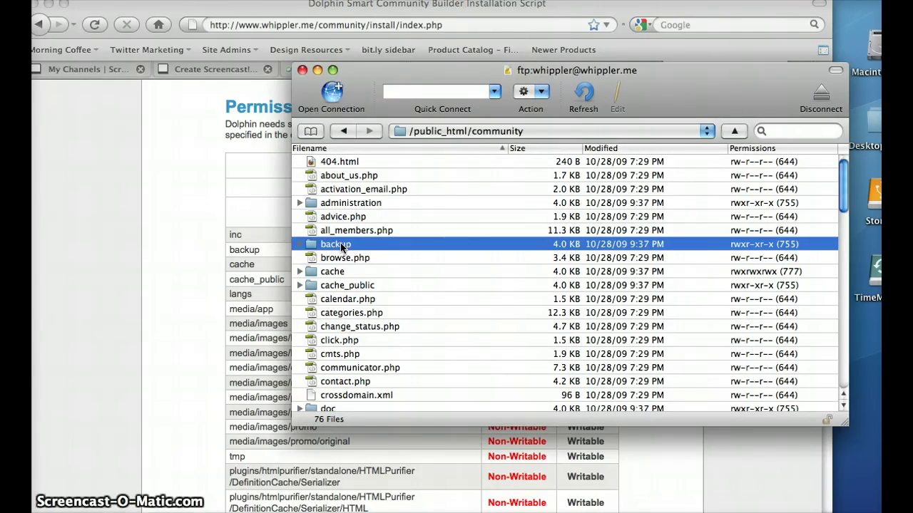
super+click(343, 288)
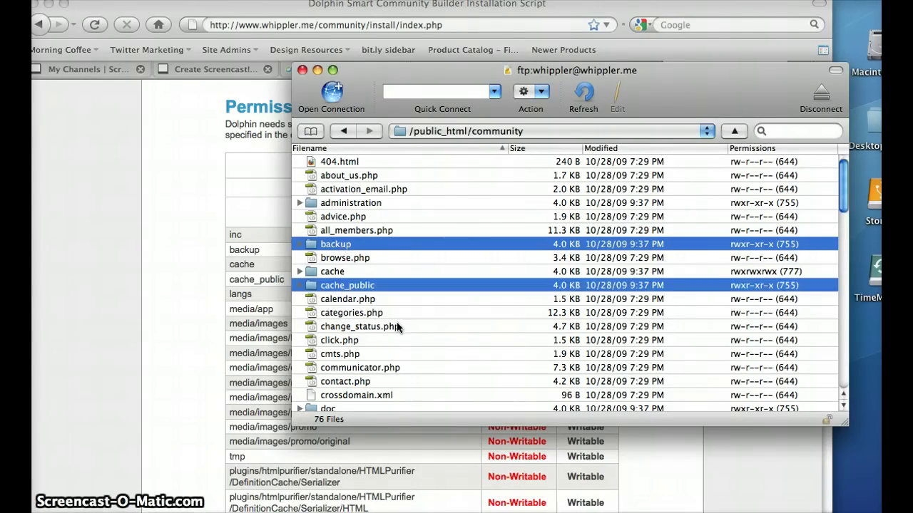
click(844, 405)
click(844, 405)
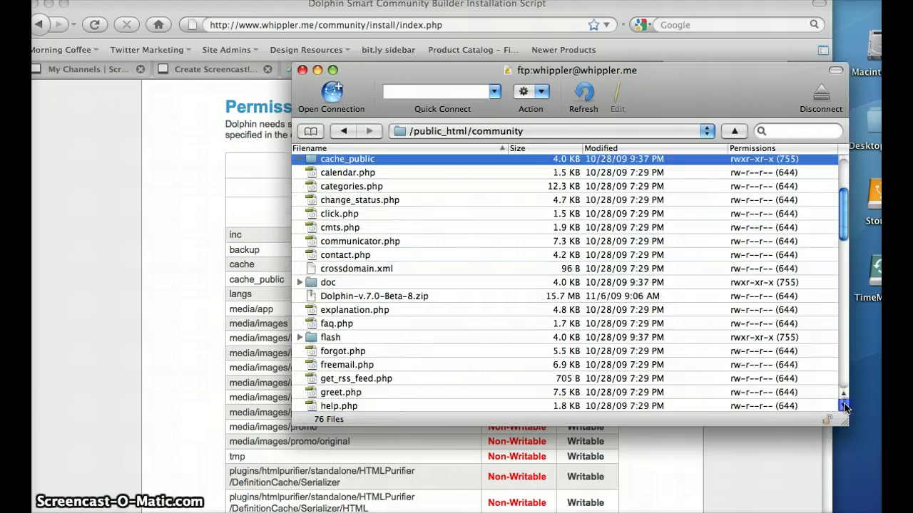
click(314, 241)
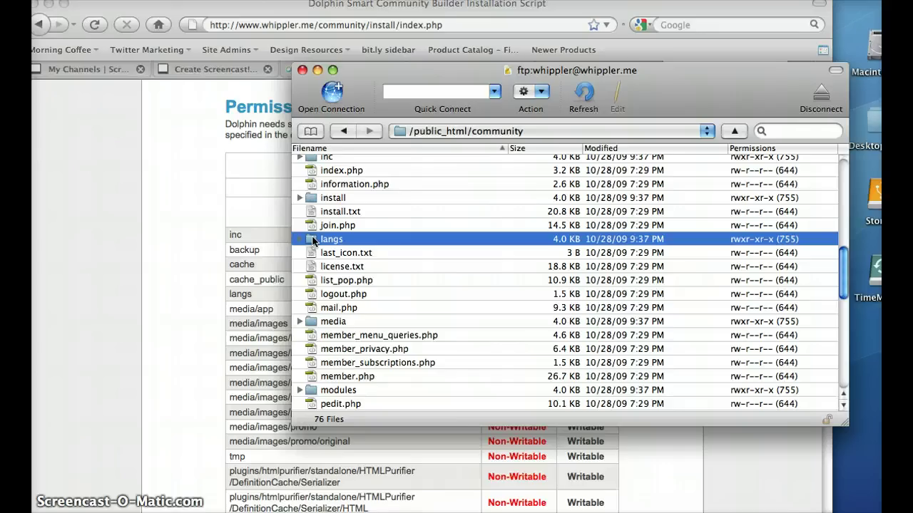
right_click(314, 241)
click(339, 266)
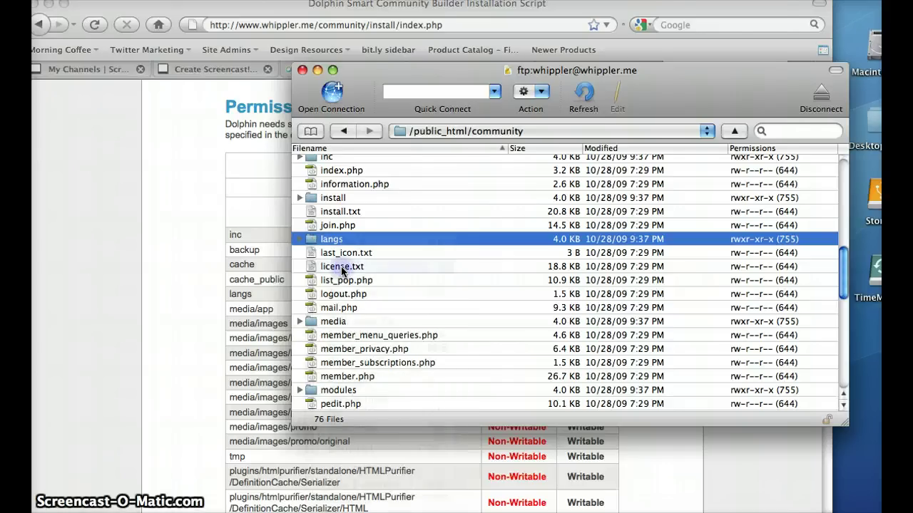
click(678, 219)
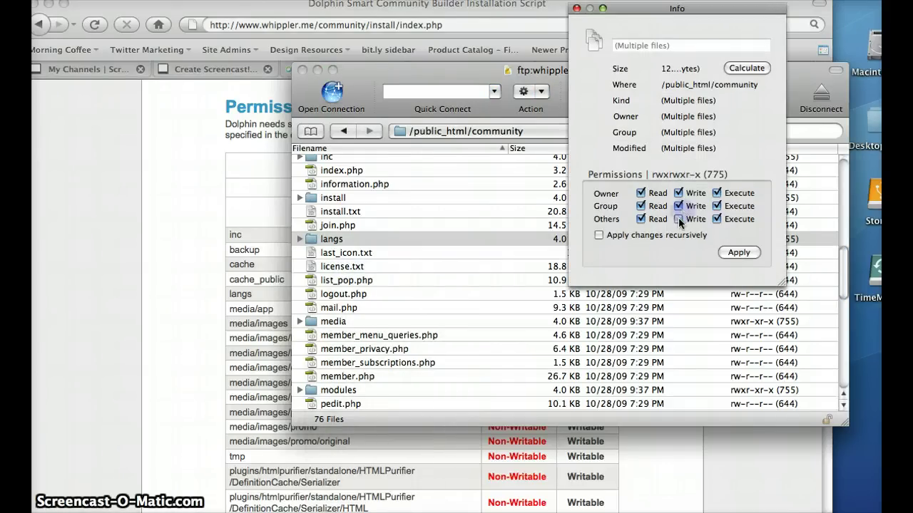
click(731, 252)
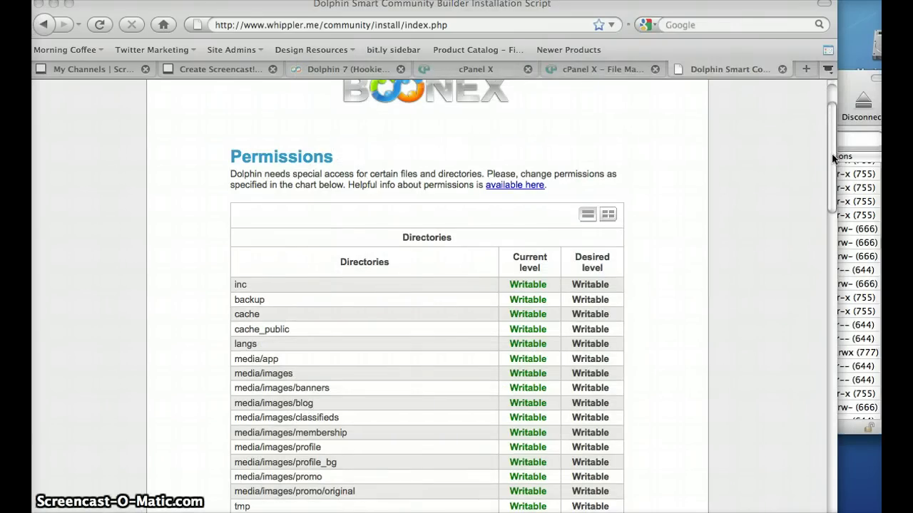
Pass the Permissions and Paths Check pages to reach the Database step with v70.sql found
drag(832, 173, 795, 437)
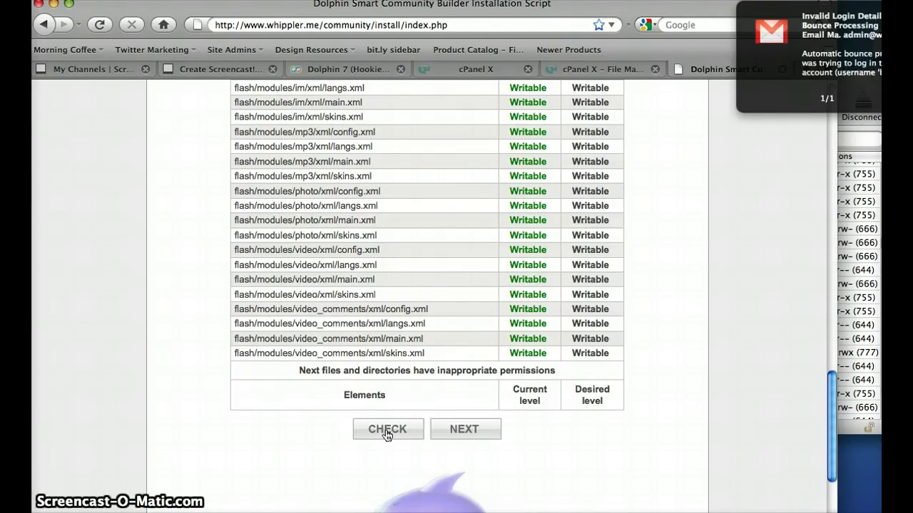
click(464, 429)
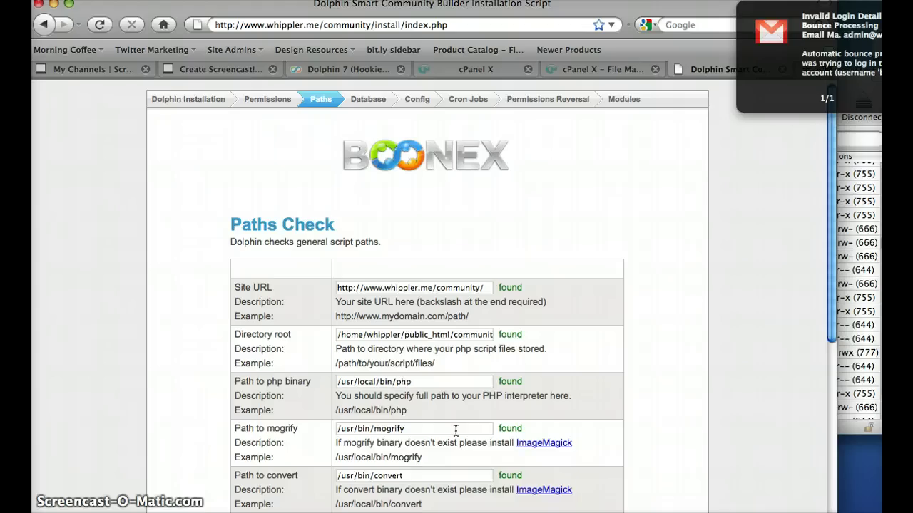
drag(832, 262, 813, 390)
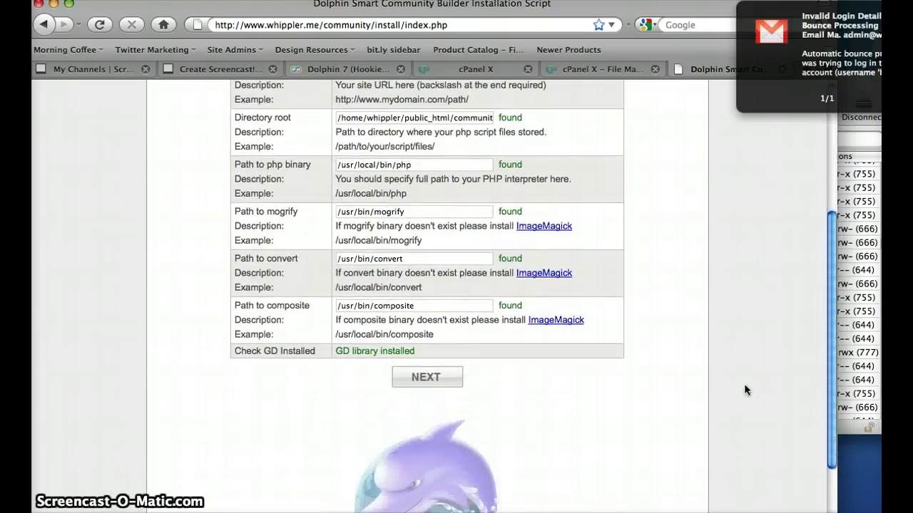
click(419, 381)
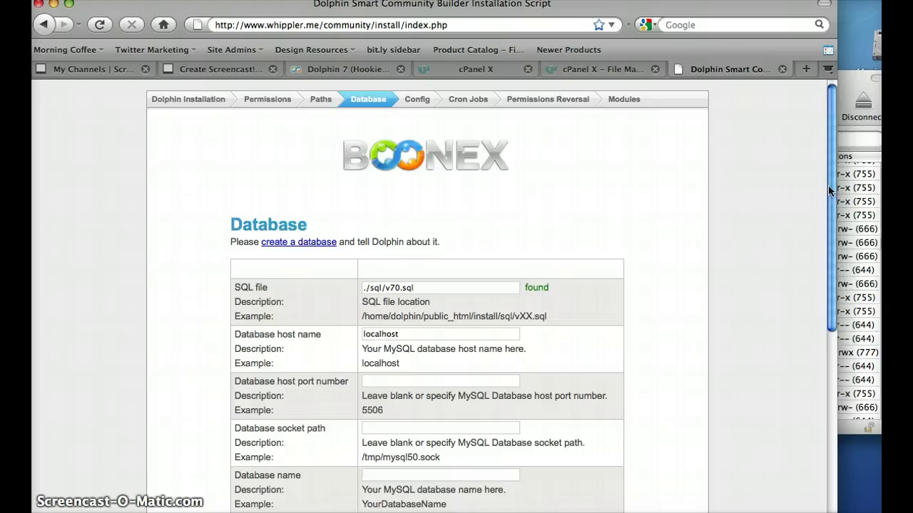
Enter database whippler_tester, reuse it as the database user, add the password, and submit
drag(829, 193, 813, 293)
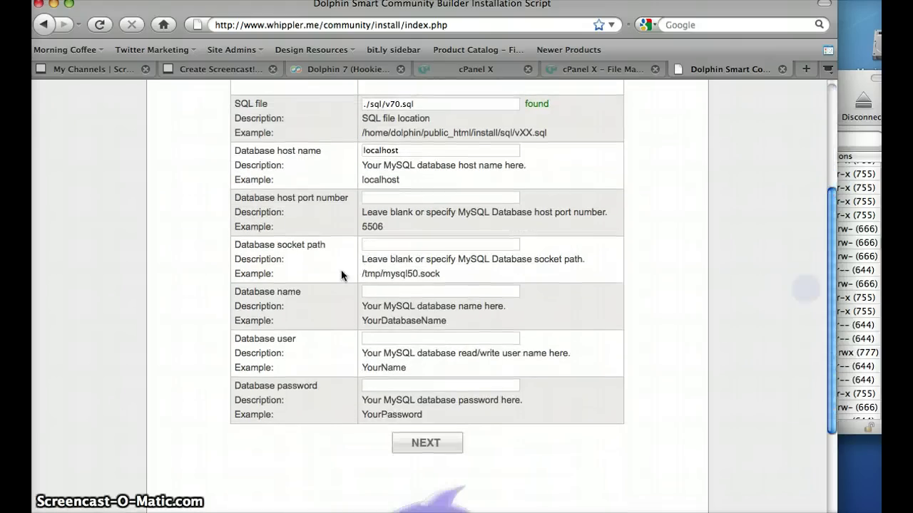
click(393, 292)
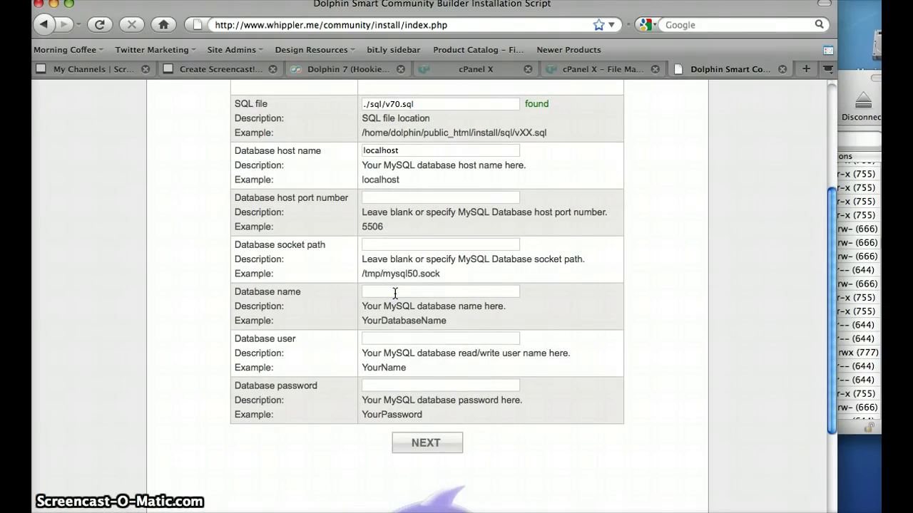
text(whippler_tester)
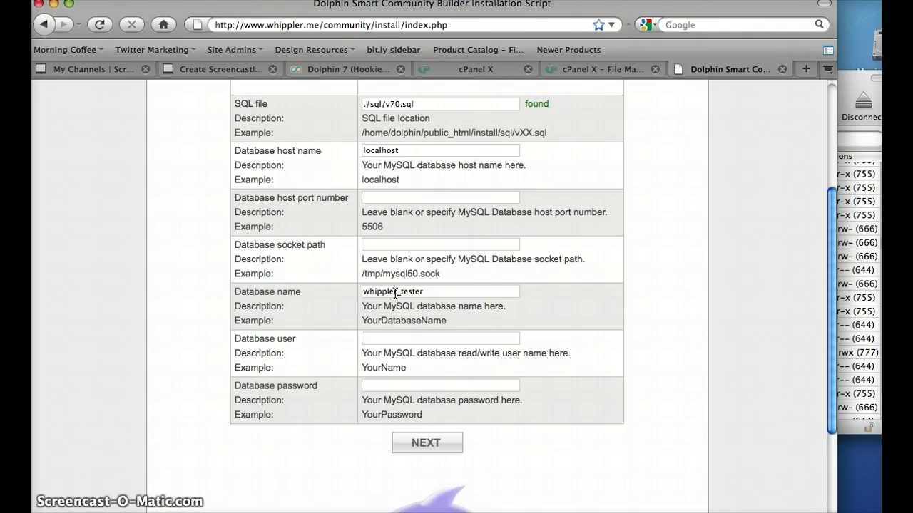
drag(423, 291, 354, 293)
key(super+c)
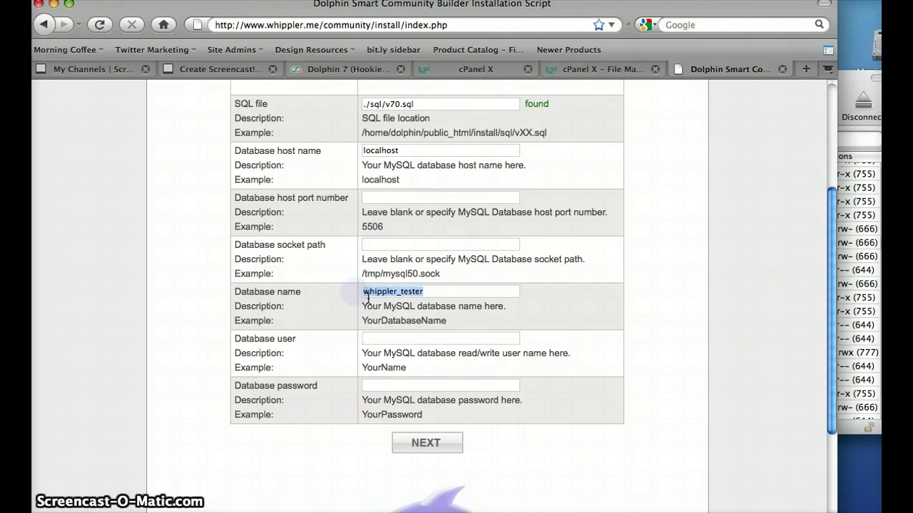
click(389, 341)
key(super+v)
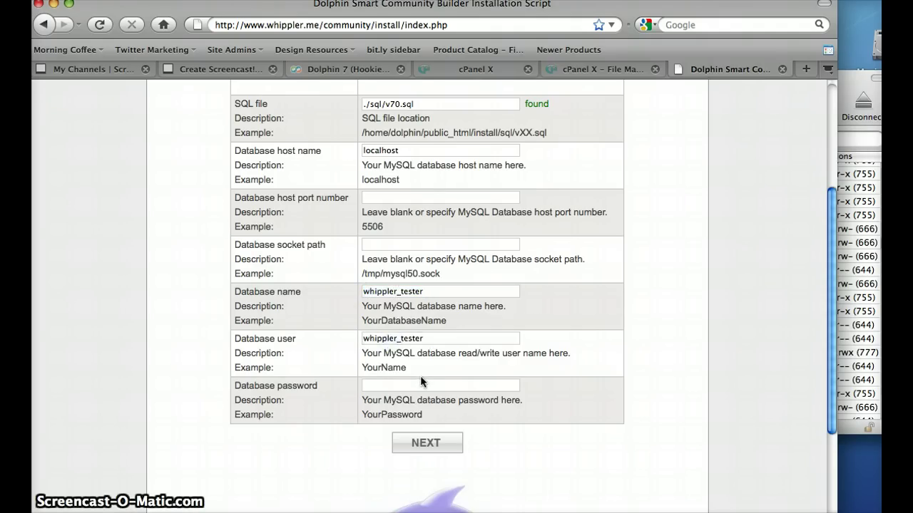
click(419, 385)
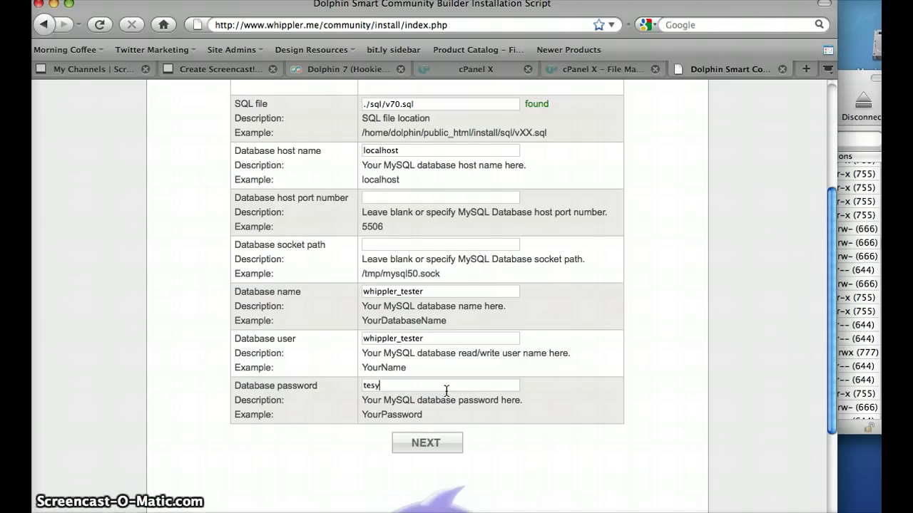
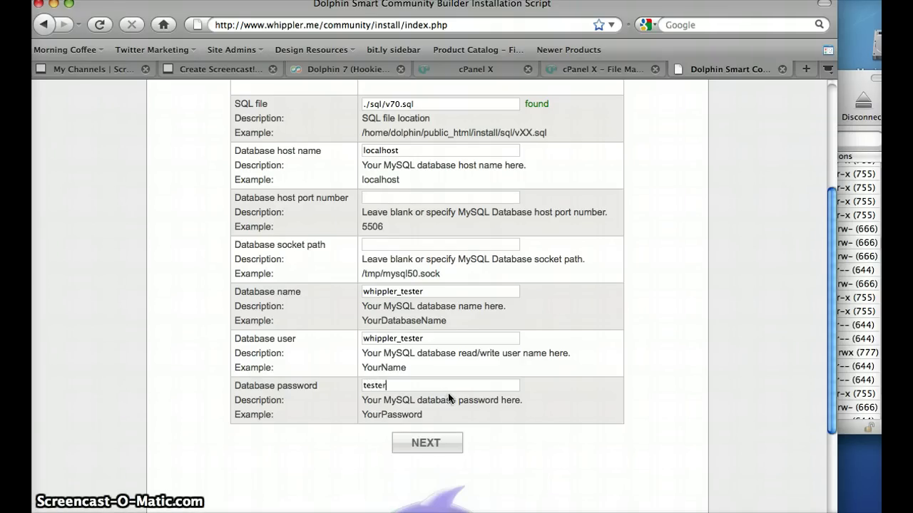
click(426, 442)
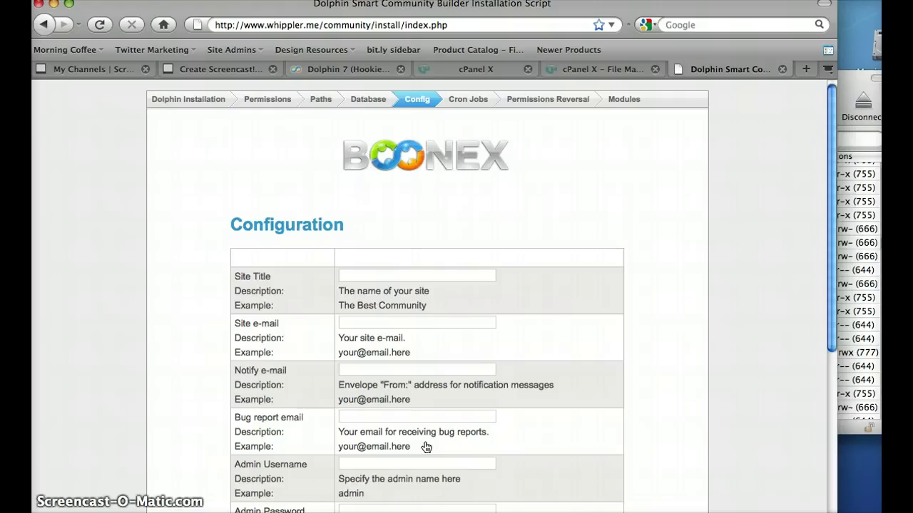
Enter the site title Whippler Marketing Group and the site e-mail address
click(371, 274)
text(Whippler)
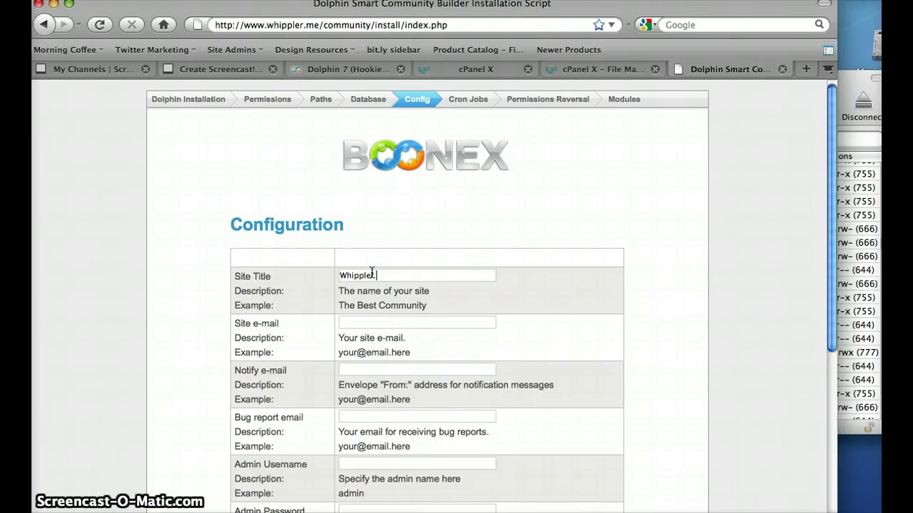
text( Marketing Comm)
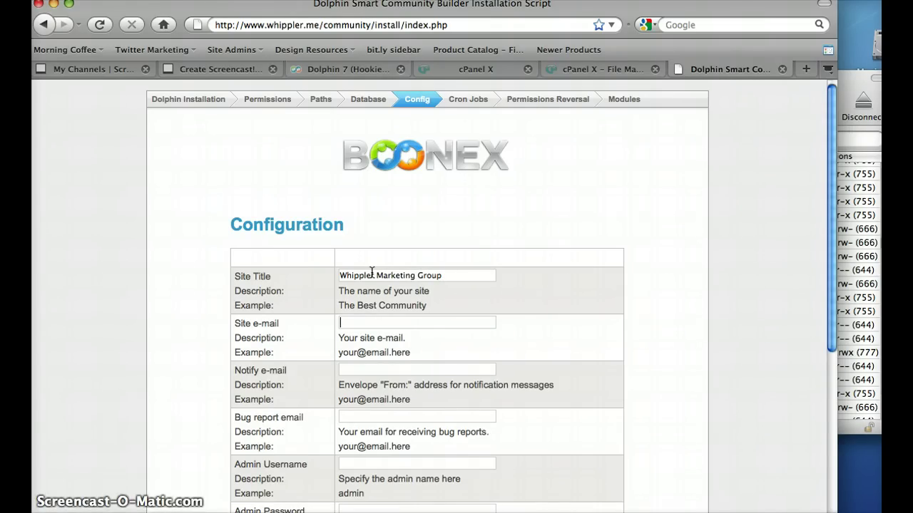
key(Tab)
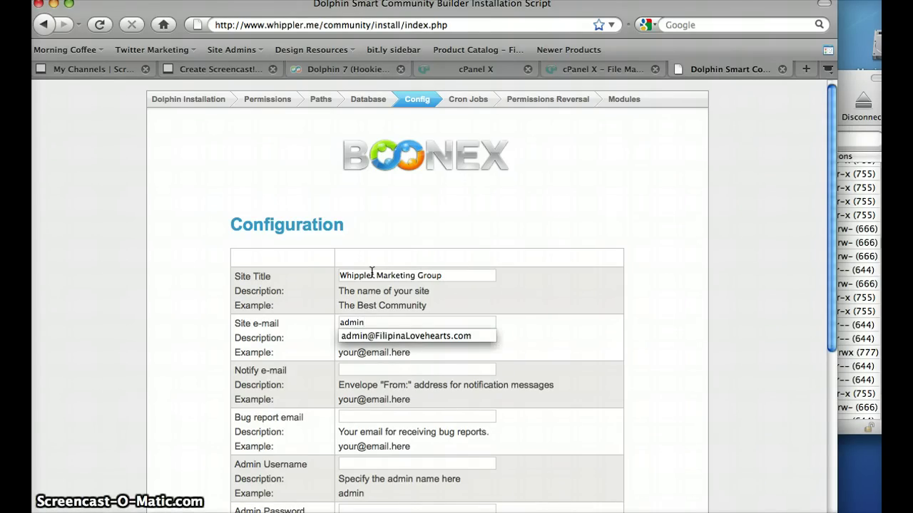
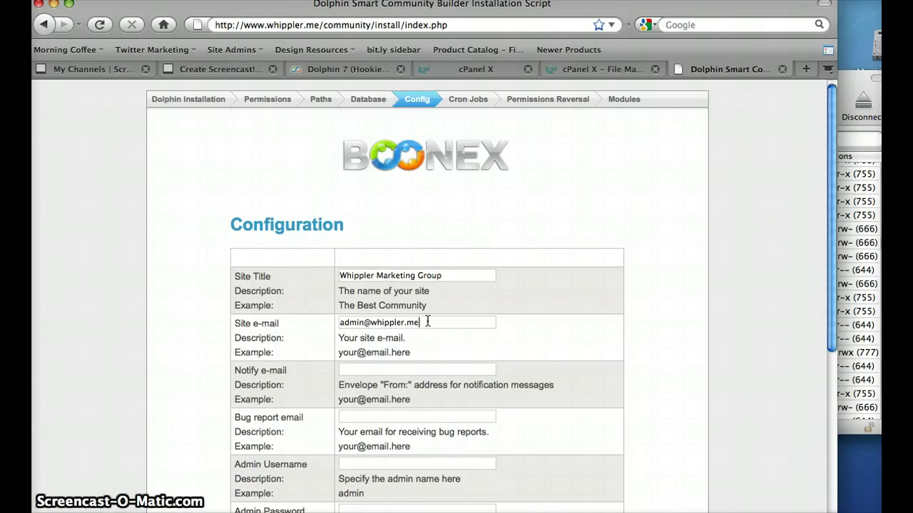
Reuse the site e-mail as a no-reply Notify address and as the Bug report address
drag(440, 326, 327, 323)
key(super+c)
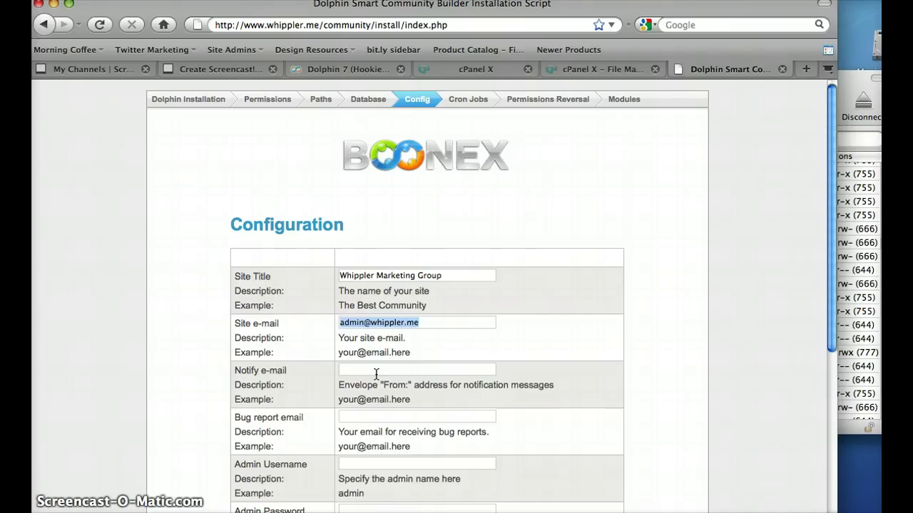
click(371, 369)
key(super+v)
double_click(357, 370)
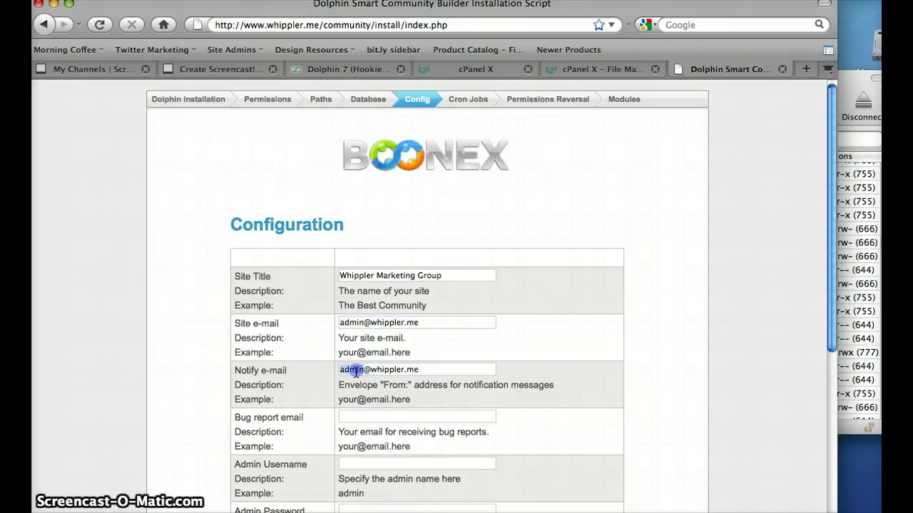
text(no-reply)
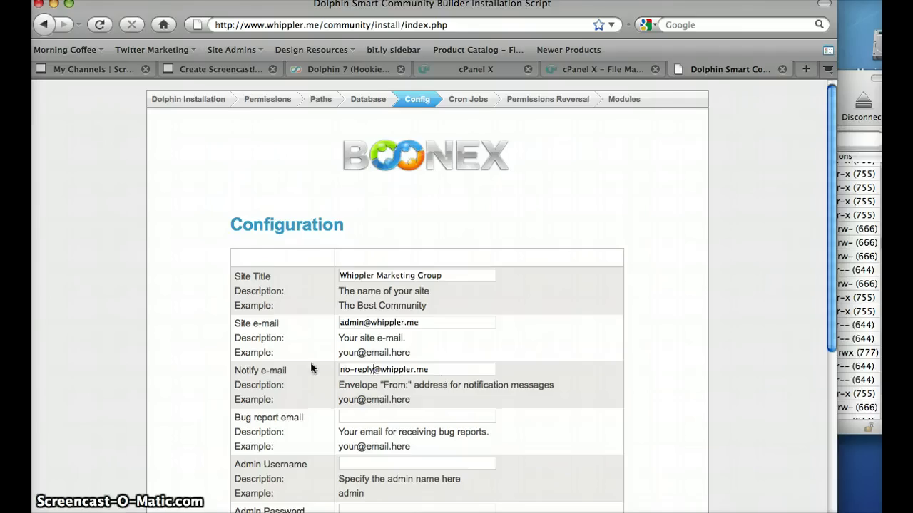
click(359, 417)
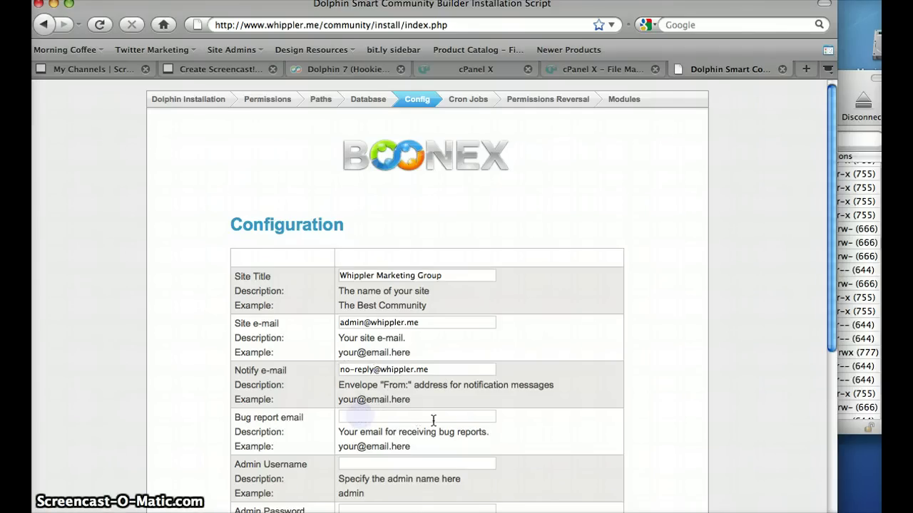
key(super+v)
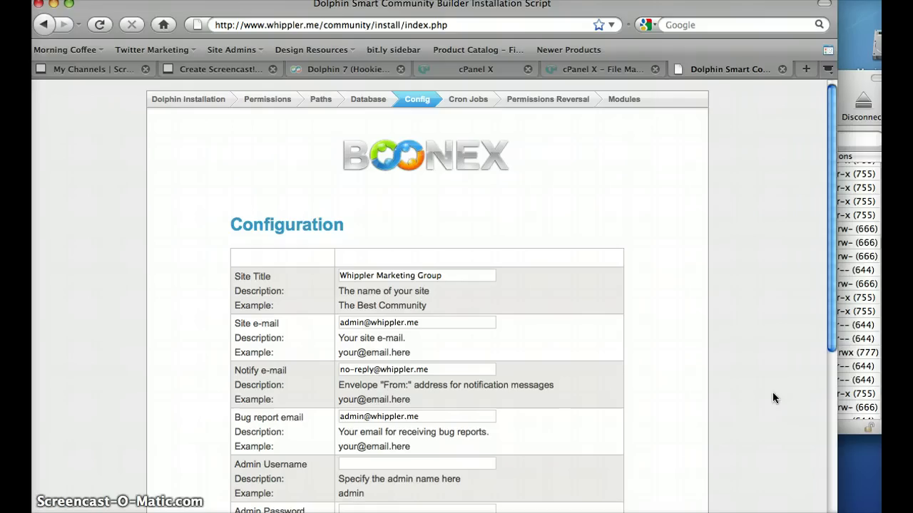
Enter admin as the admin username
drag(830, 281, 830, 318)
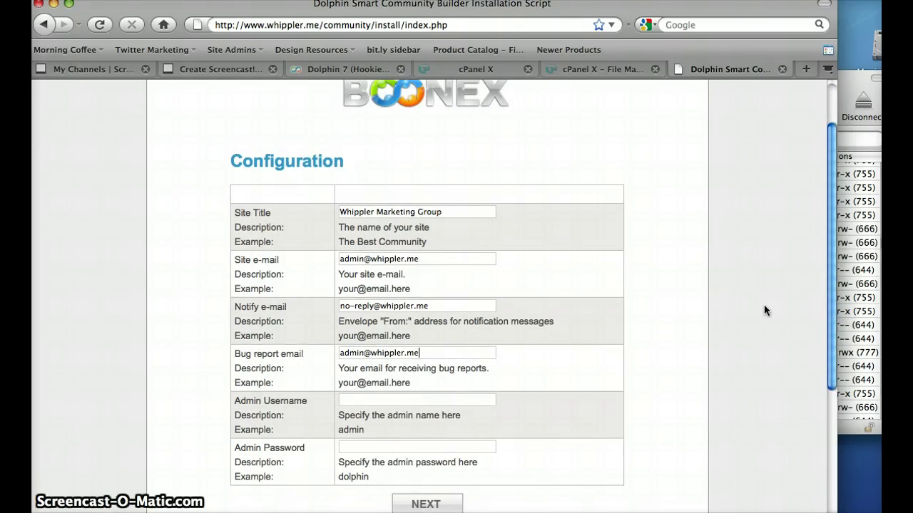
drag(831, 293, 828, 329)
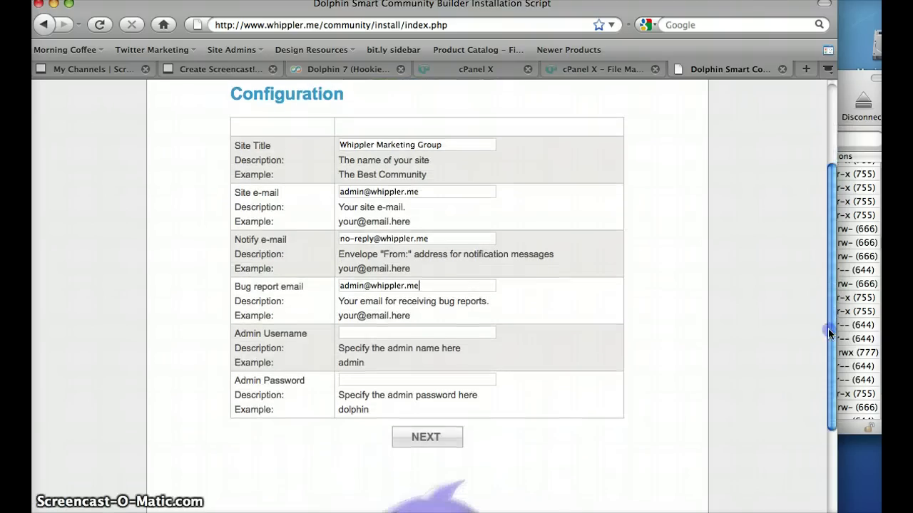
click(413, 334)
text(admin)
key(Tab)
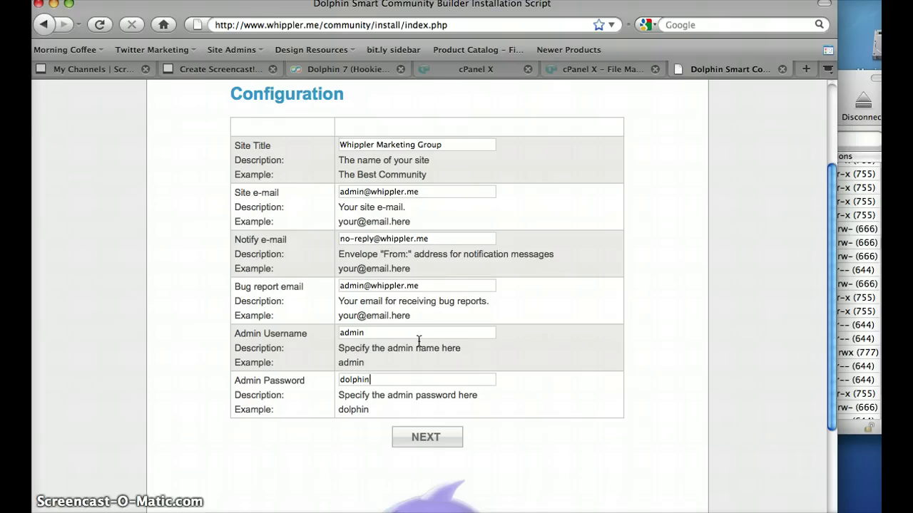
Submit the configuration and copy the cron.php command shown on the Cron Jobs step
click(437, 438)
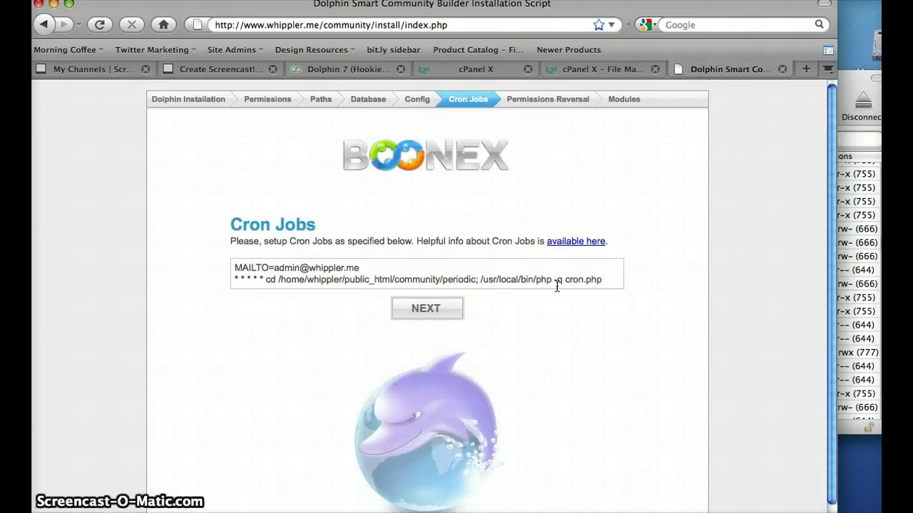
drag(609, 280, 225, 280)
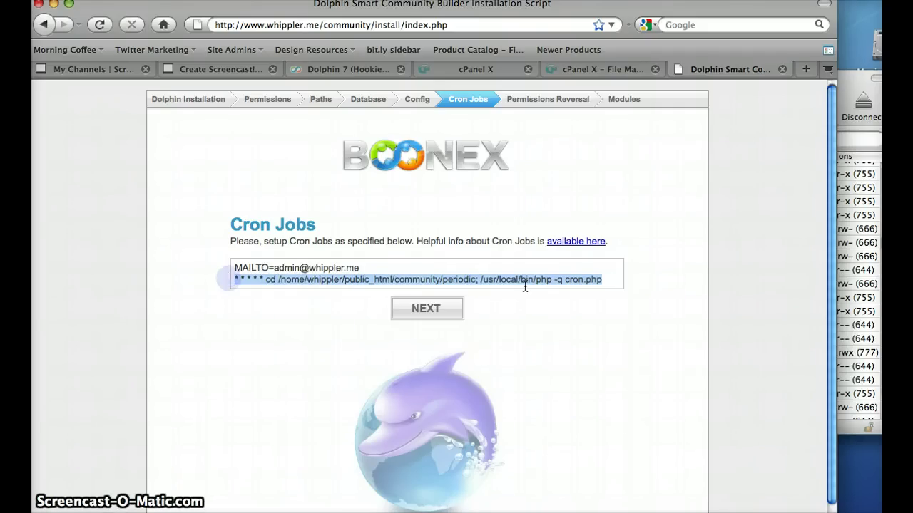
click(418, 278)
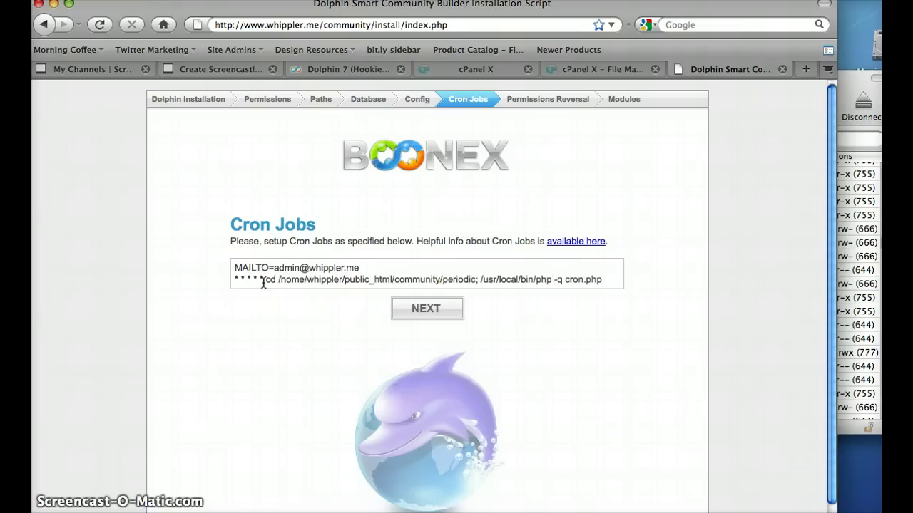
drag(268, 280, 600, 281)
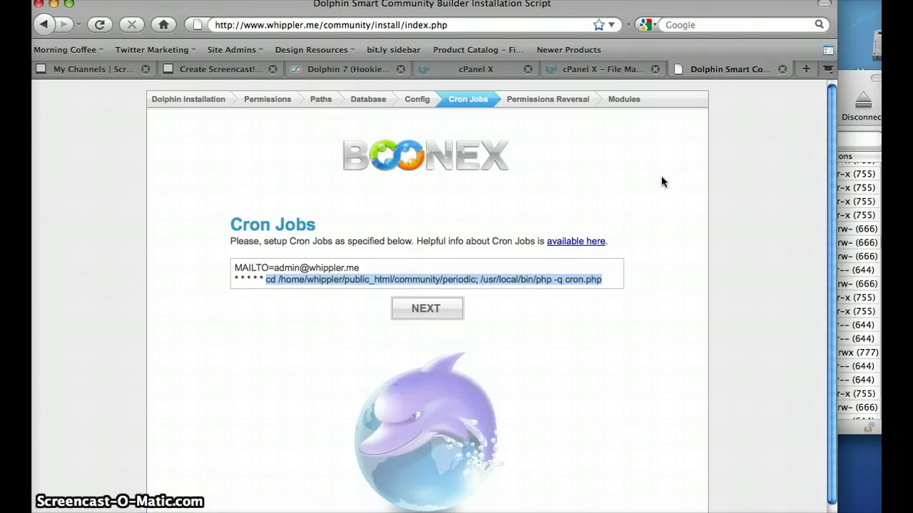
click(617, 71)
Paste Dolphin's periodic cron.php command into Entry 2 of the Standard Cron Manager
click(489, 68)
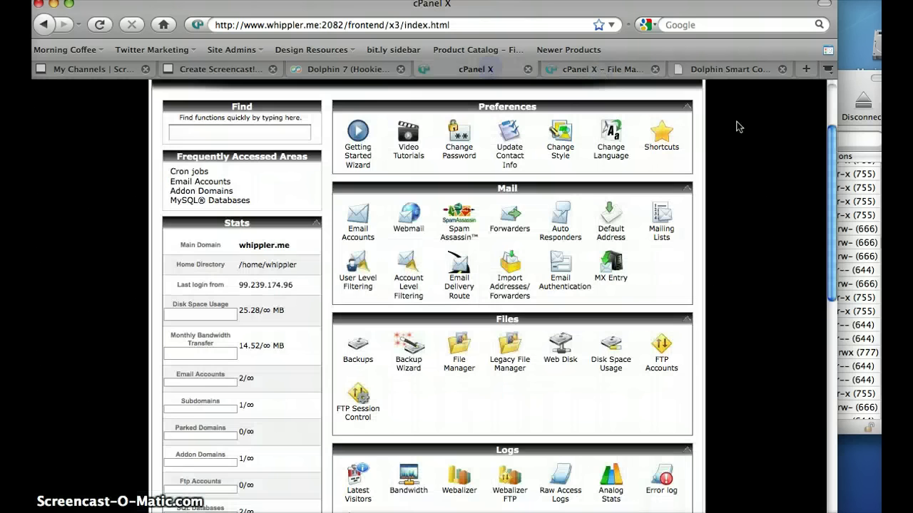
drag(830, 135, 825, 357)
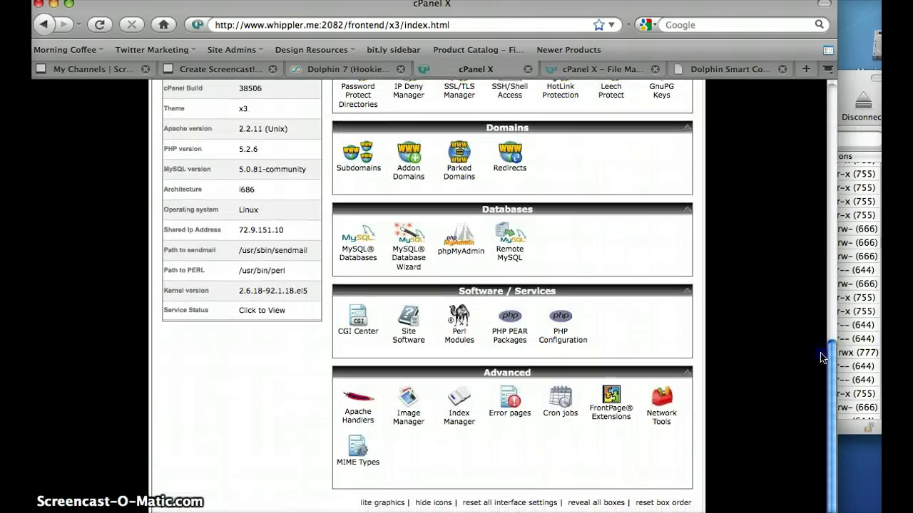
click(557, 403)
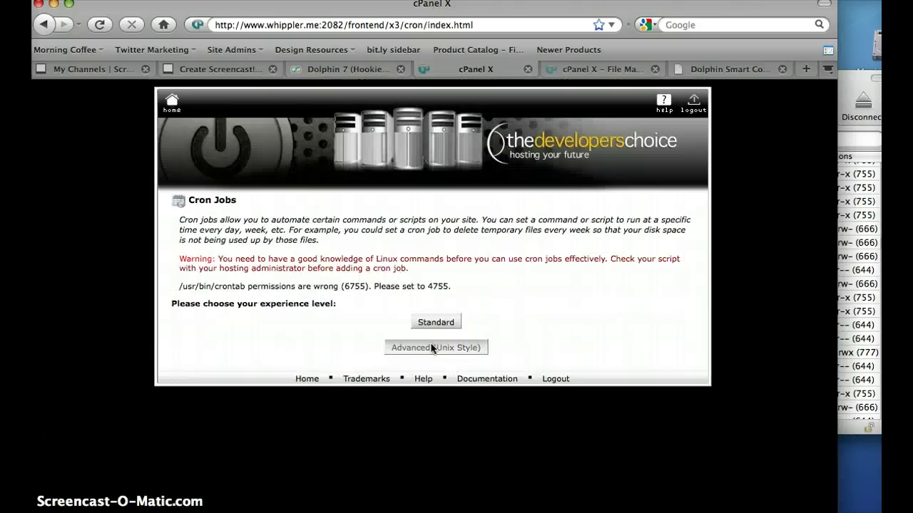
click(437, 322)
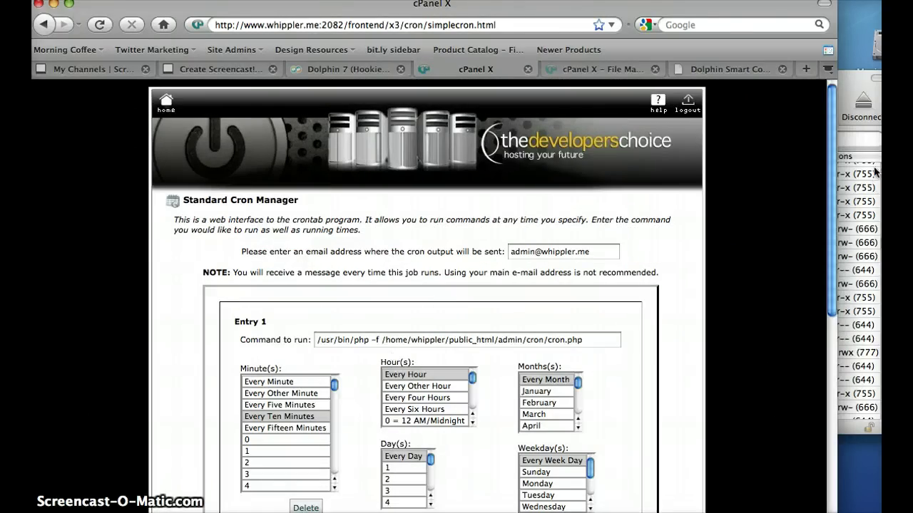
scroll(833, 162, down, 5)
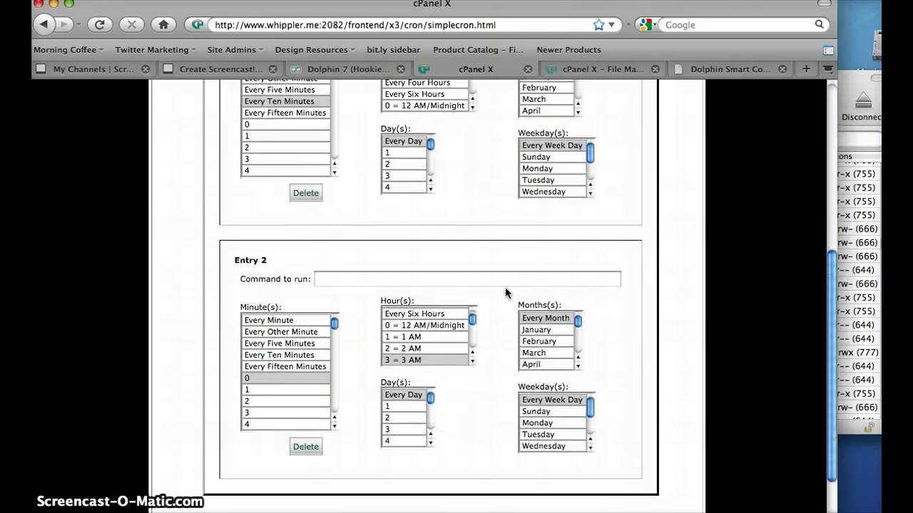
click(506, 278)
key(super+v)
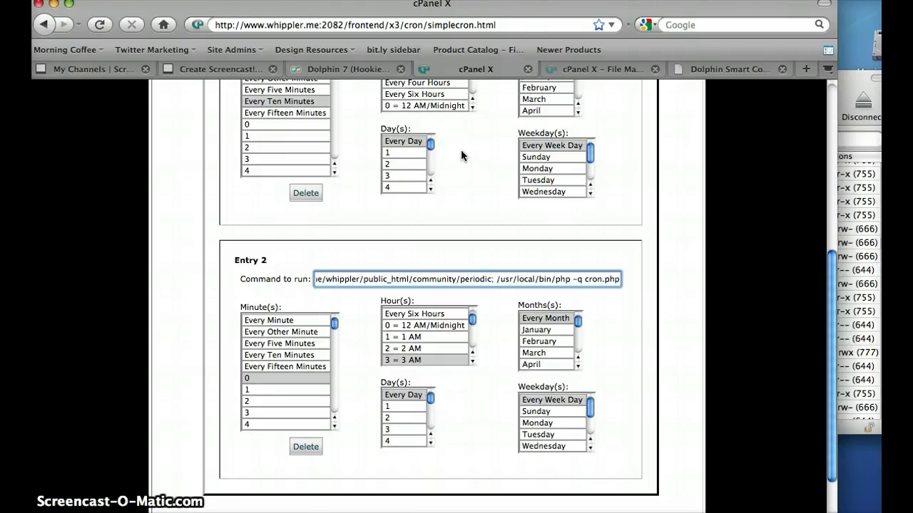
Set Entry 2 to every minute, hour, day, month and weekday, matching the installer's * * * * *
click(726, 69)
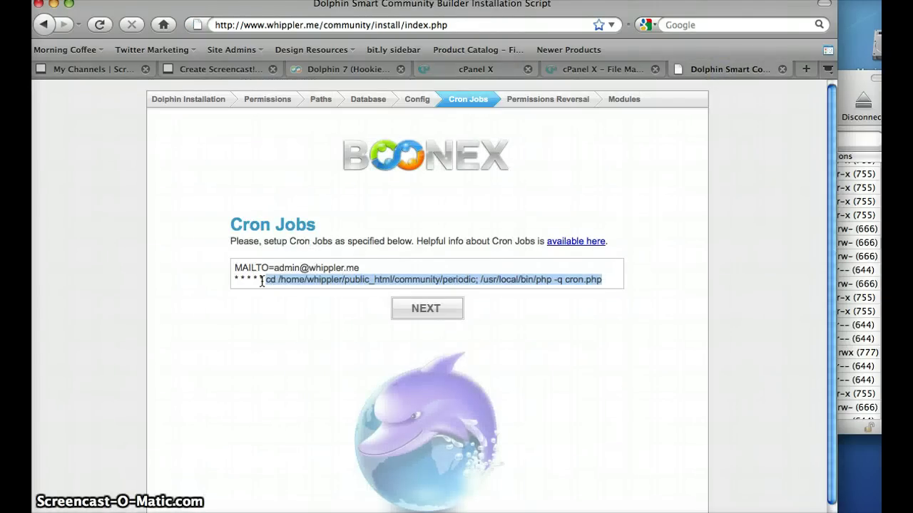
drag(262, 281, 227, 276)
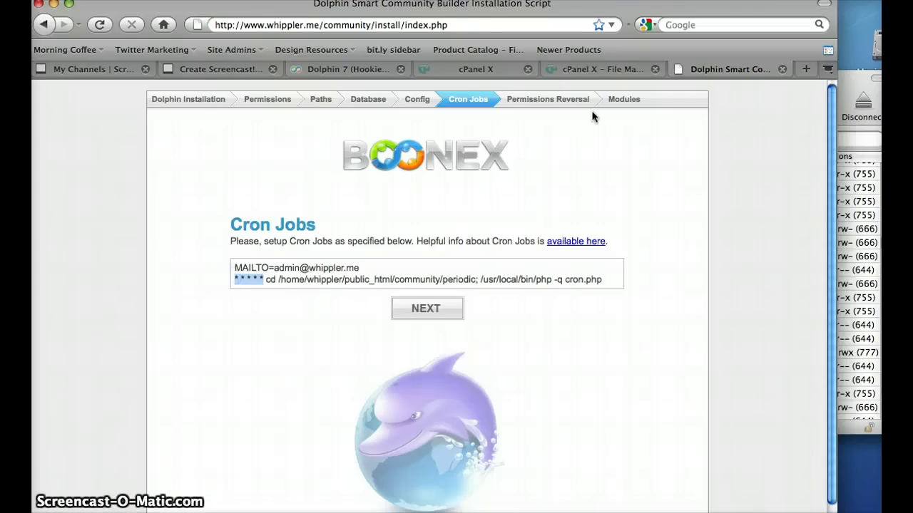
click(499, 71)
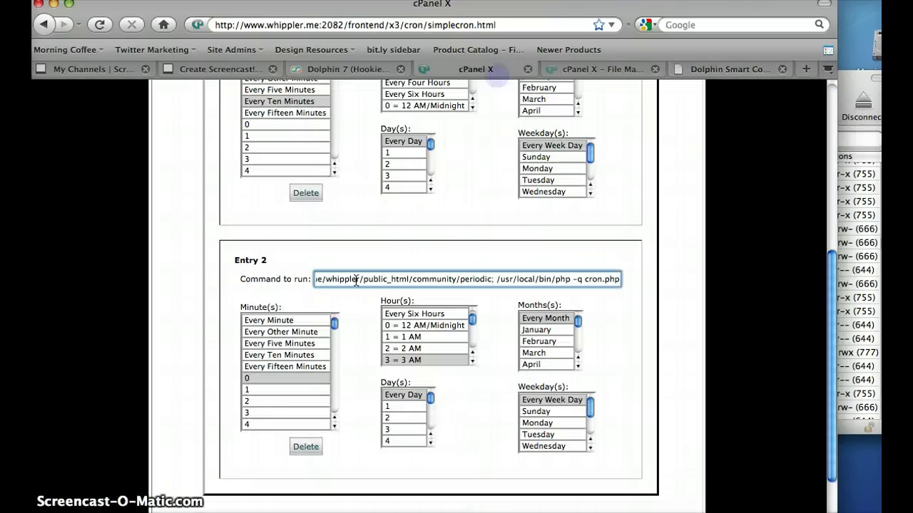
click(333, 322)
click(292, 321)
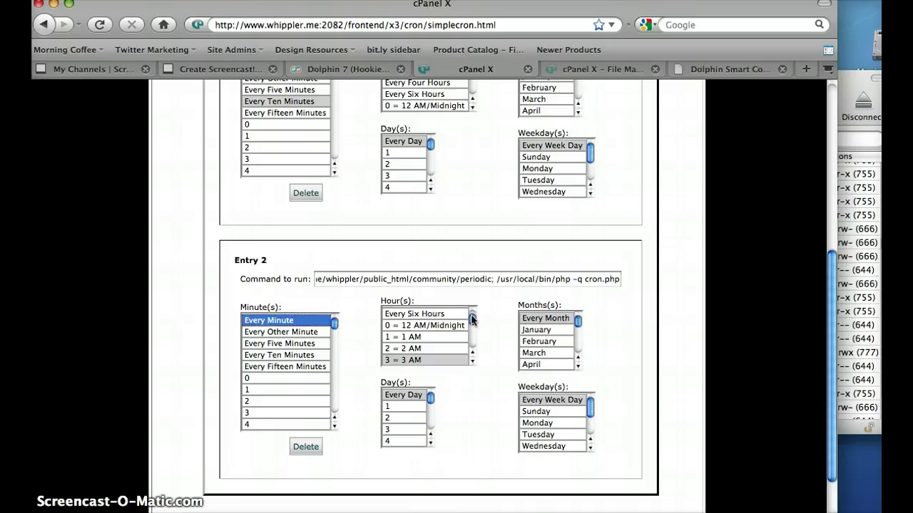
drag(470, 319, 471, 313)
click(432, 314)
click(421, 396)
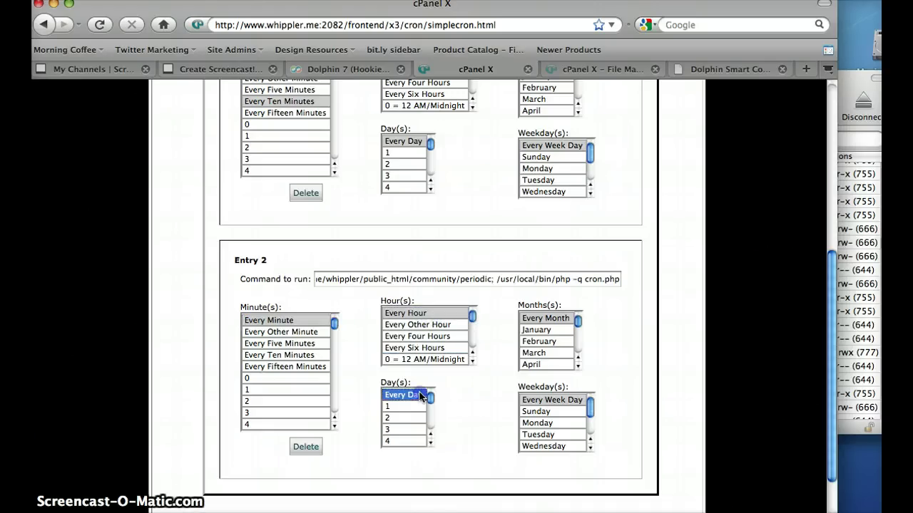
click(545, 318)
click(549, 400)
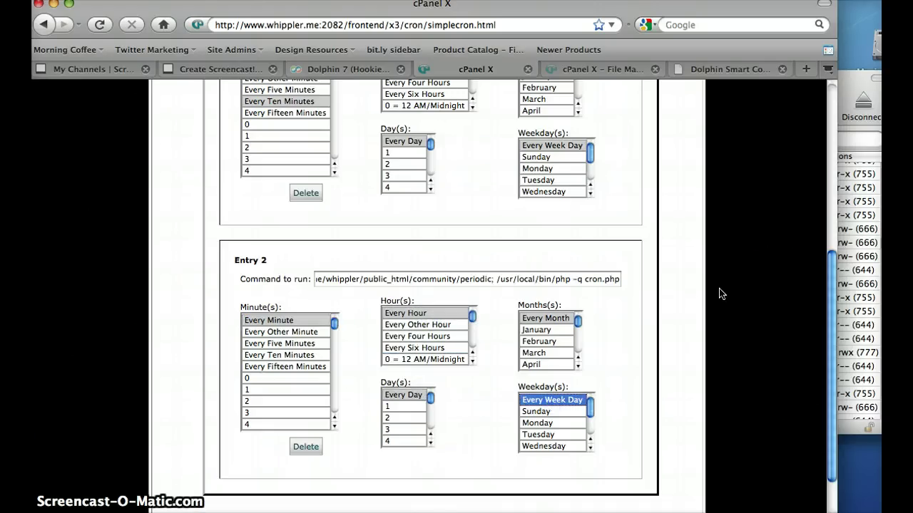
Save the crontab with the every-minute Dolphin job
scroll(830, 295, down, 2)
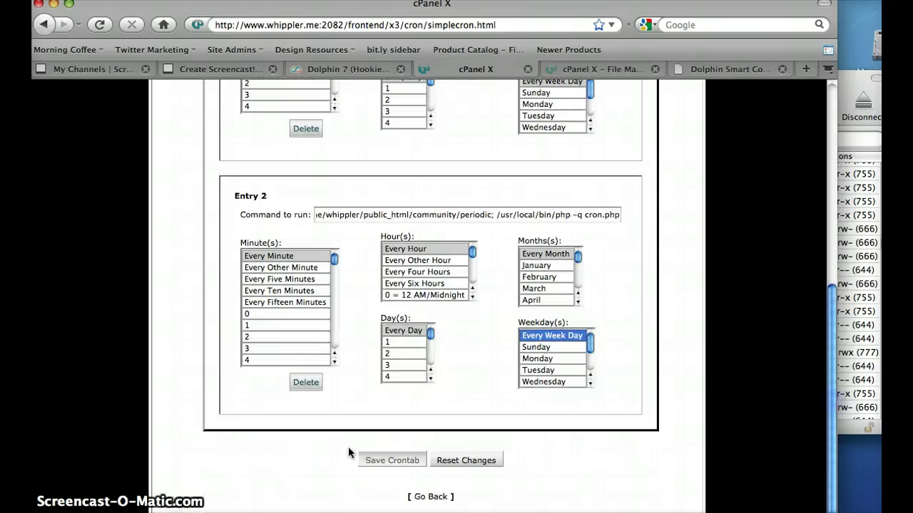
click(389, 461)
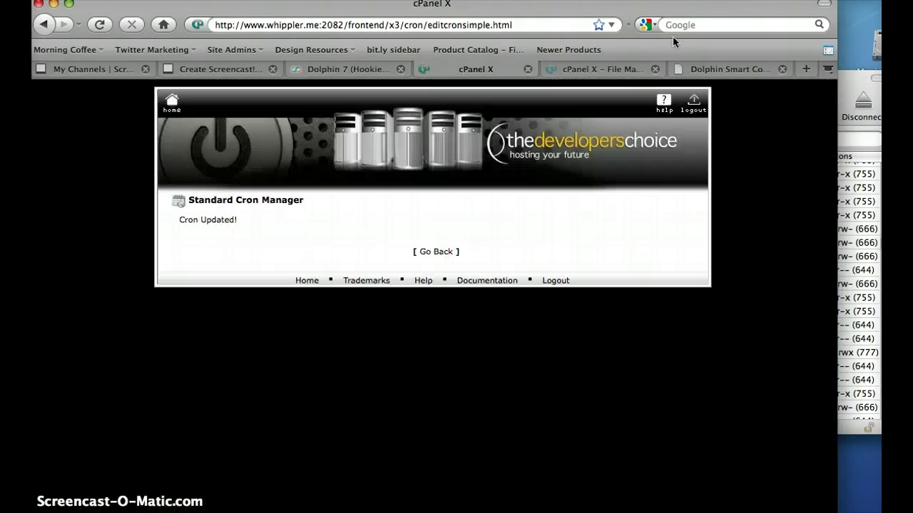
click(708, 70)
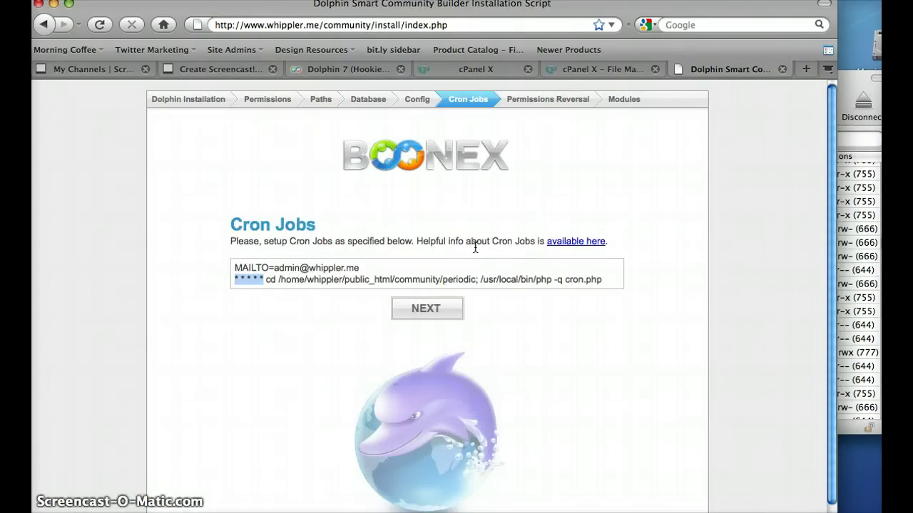
Advance the installer to Permissions Reversal and select the inc folder in Cyberduck
click(427, 308)
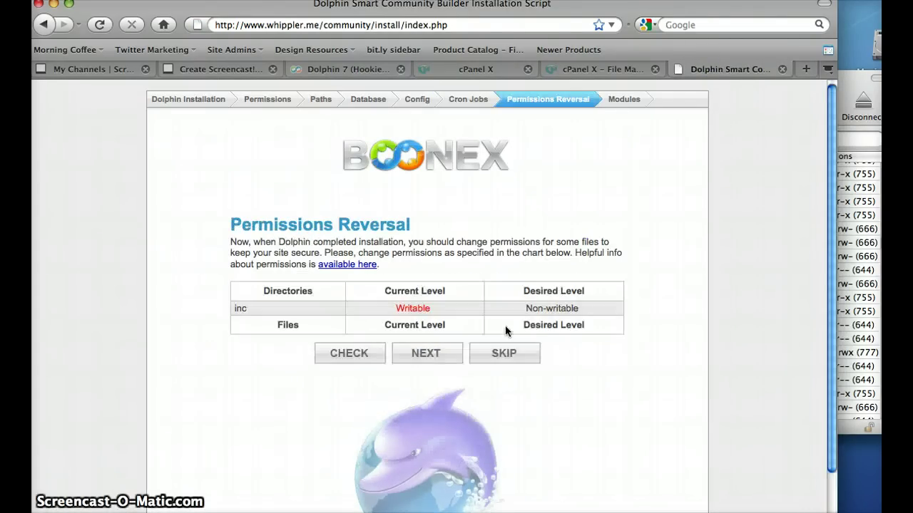
click(855, 299)
click(387, 215)
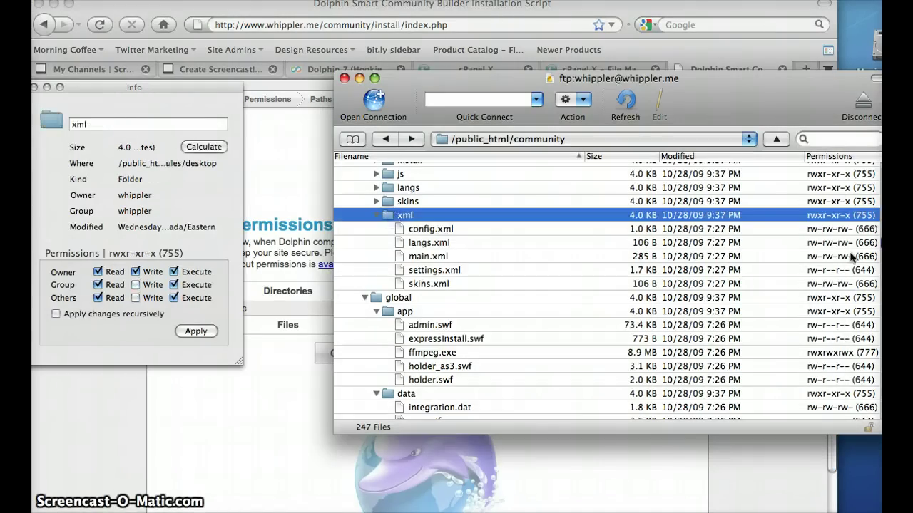
scroll(853, 257, up, 15)
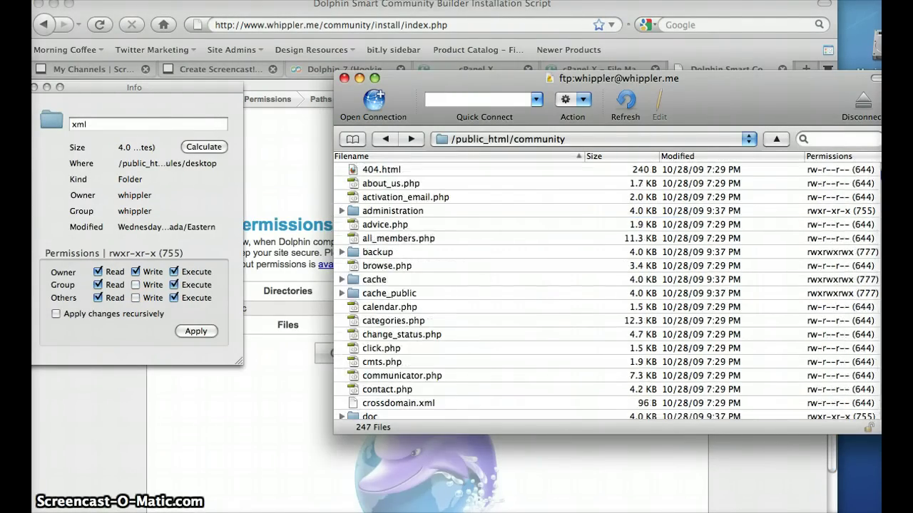
click(399, 293)
key(i)
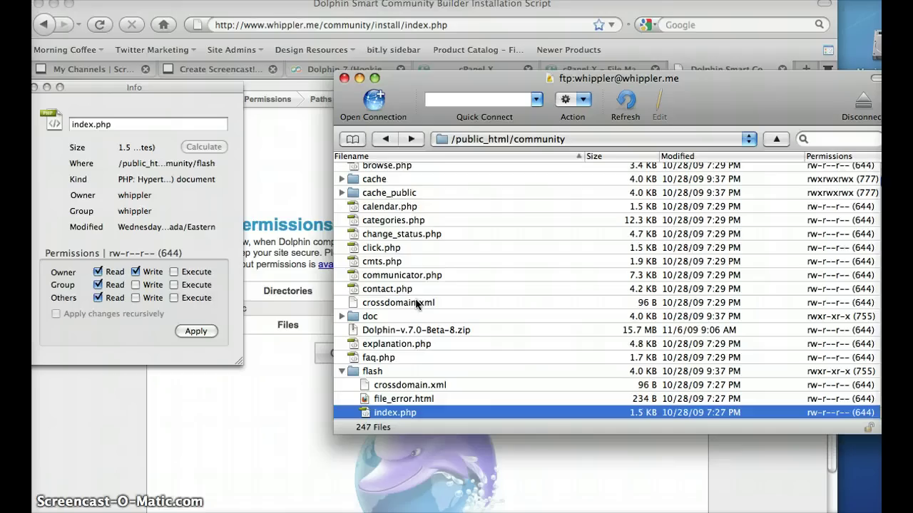
click(342, 371)
click(371, 371)
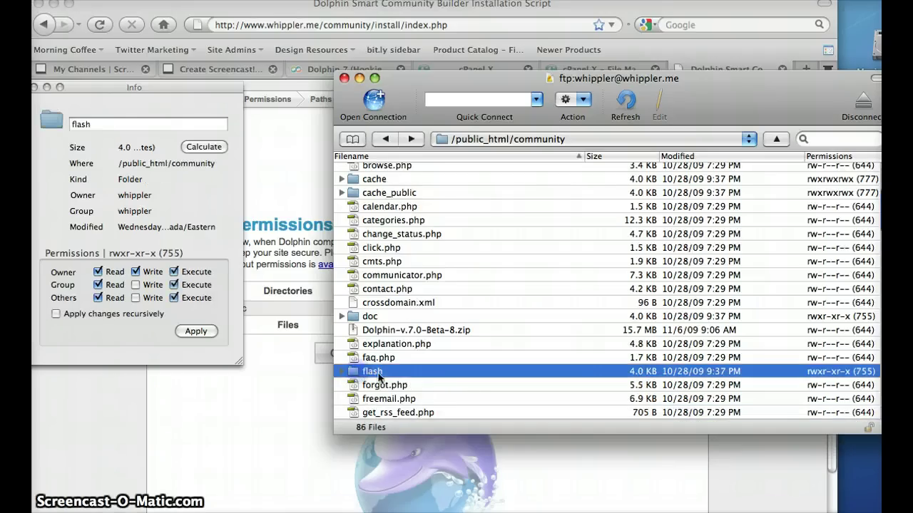
key(i)
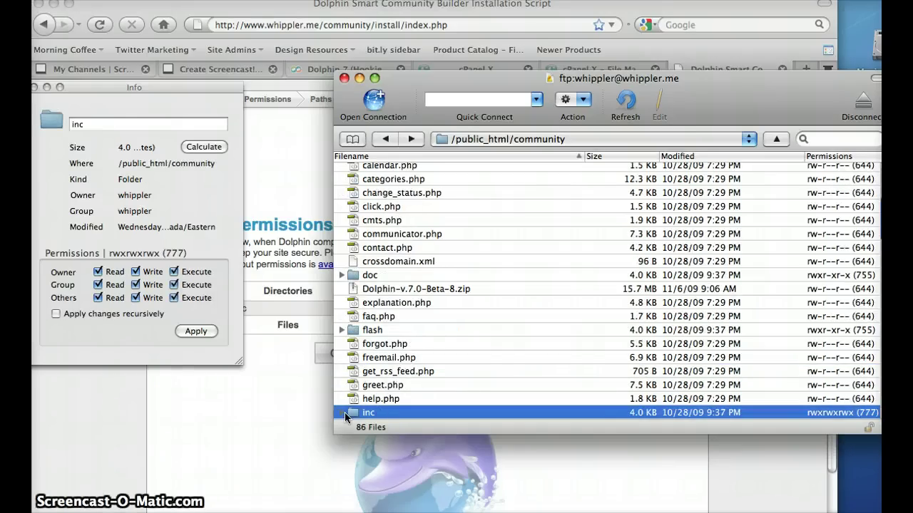
Set inc to 755 by removing group and others write, then recheck it in the installer
click(136, 284)
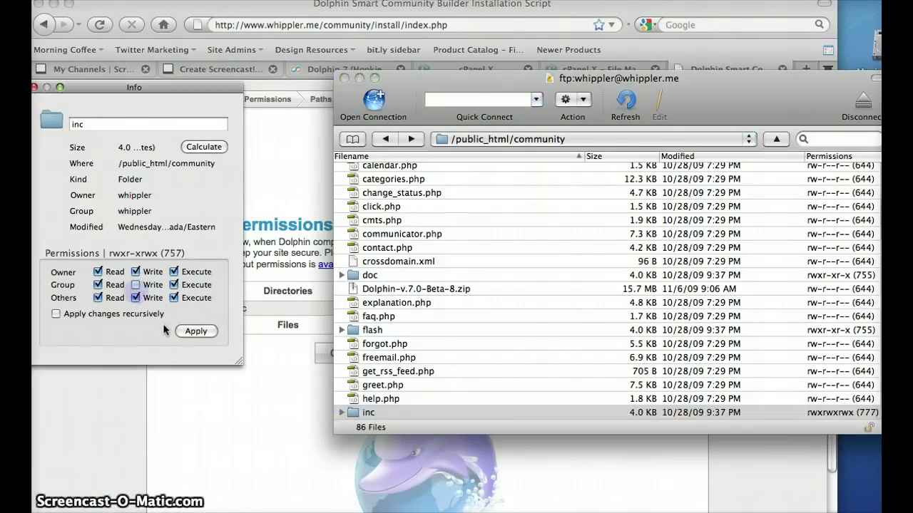
click(135, 298)
click(194, 331)
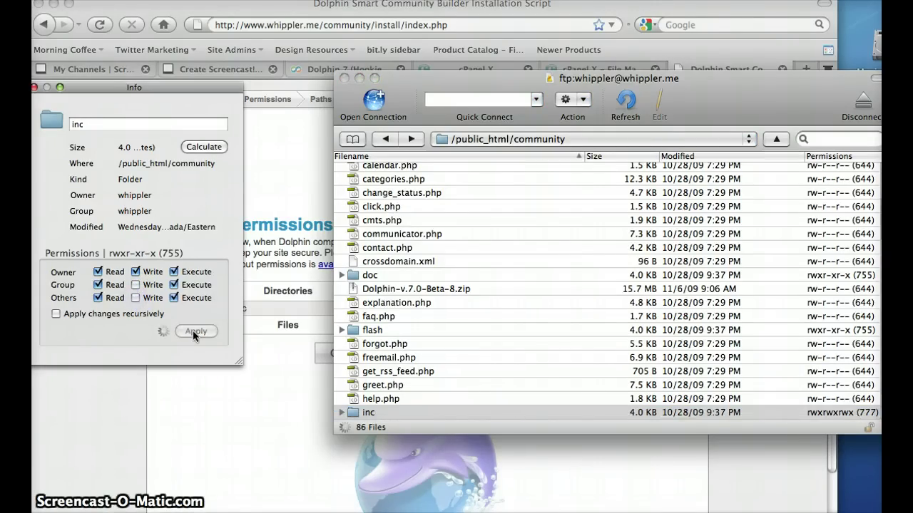
click(321, 371)
click(352, 355)
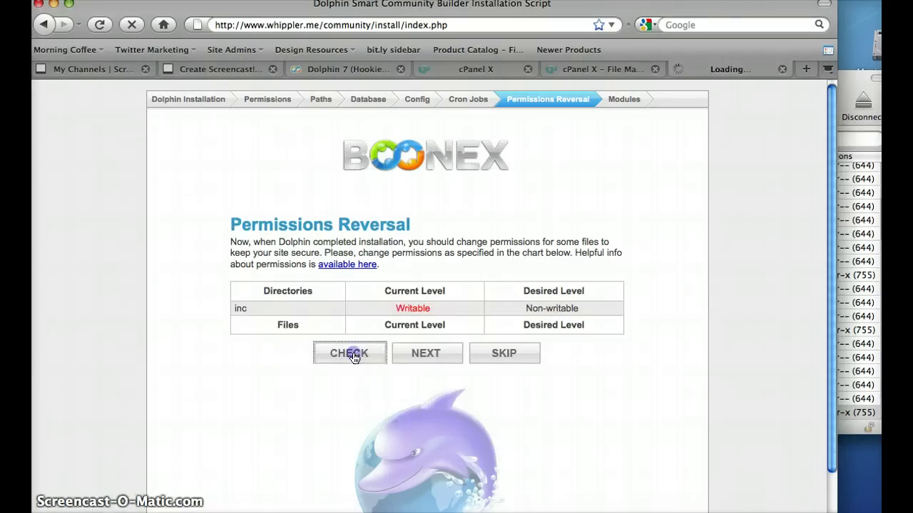
Finish the installer, then rename the community install folder to install_xx in Cyberduck
click(436, 358)
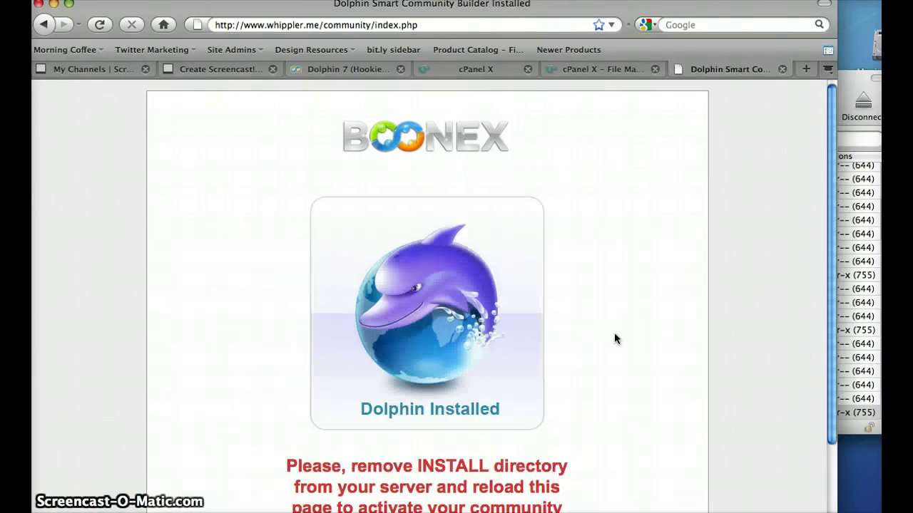
click(844, 269)
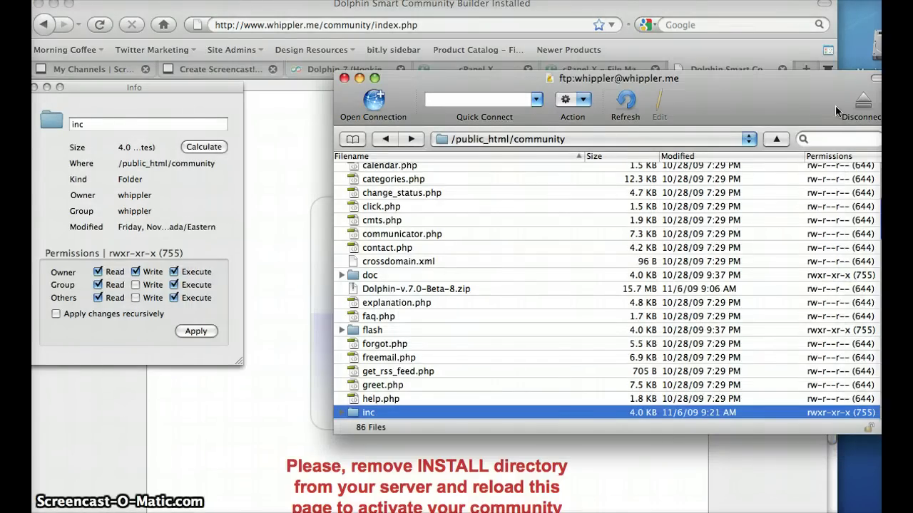
drag(861, 388, 786, 383)
scroll(806, 412, down, 8)
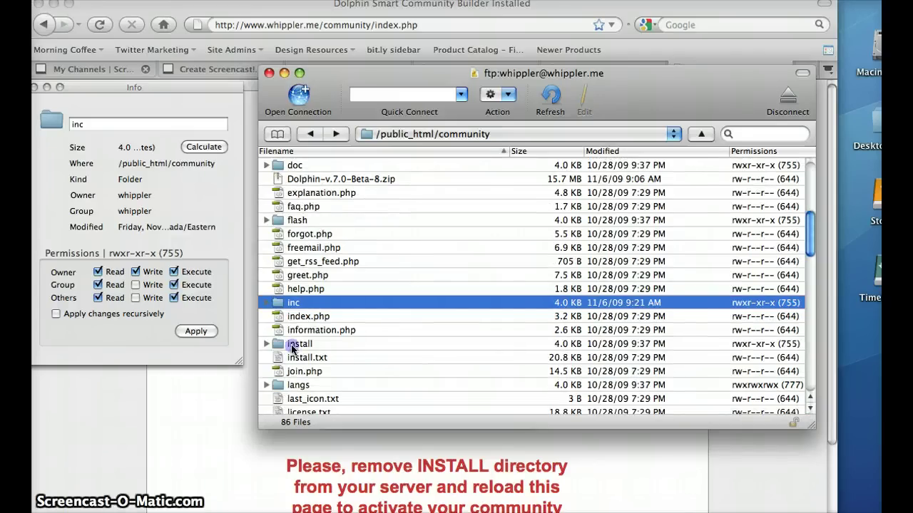
click(291, 347)
click(314, 345)
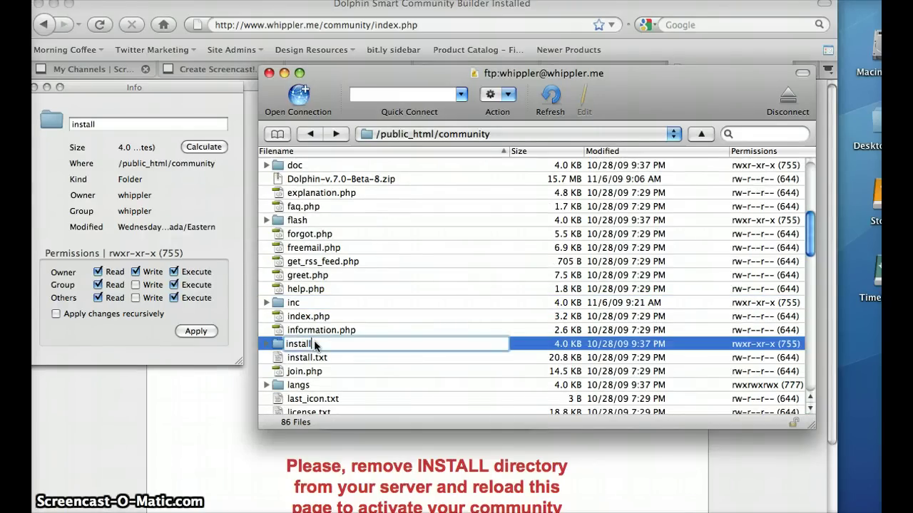
key(Return)
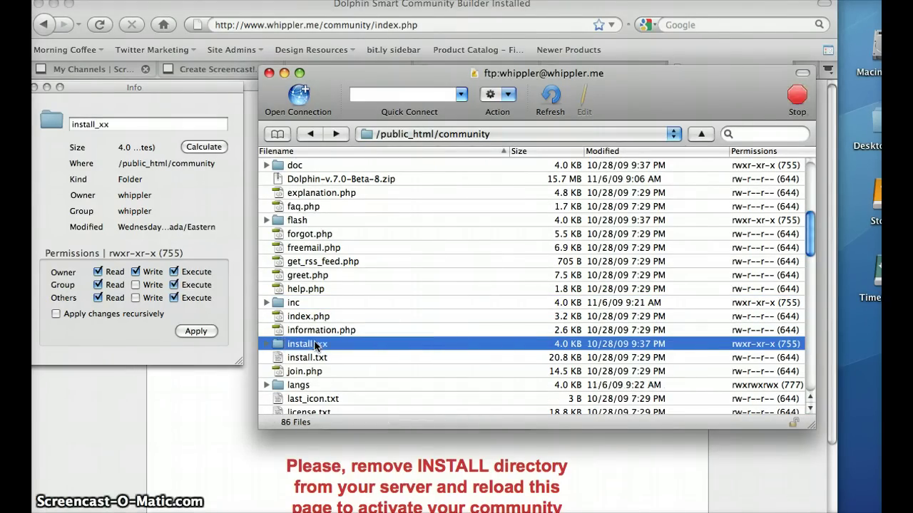
From the Dolphin Installed page, follow the 'goto admin page to install modules' link to administration/modules.php
click(540, 464)
scroll(798, 238, down, 2)
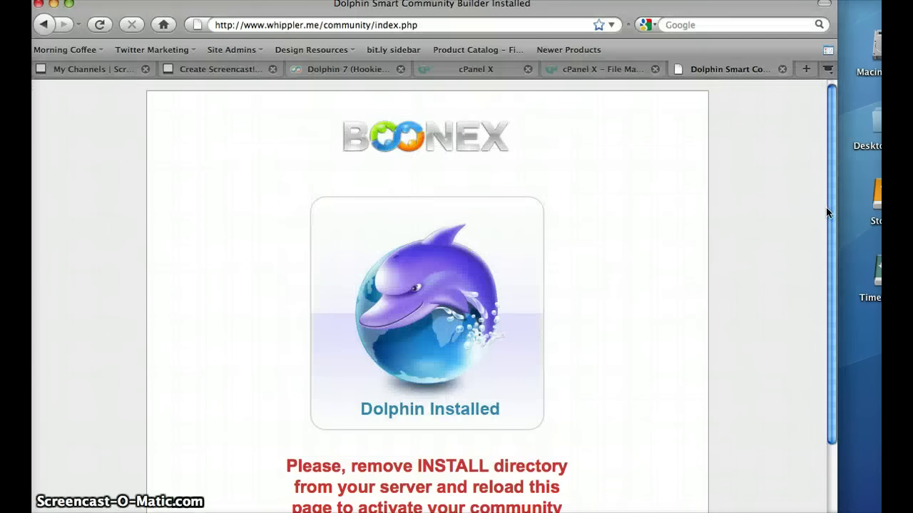
scroll(824, 350, down, 1)
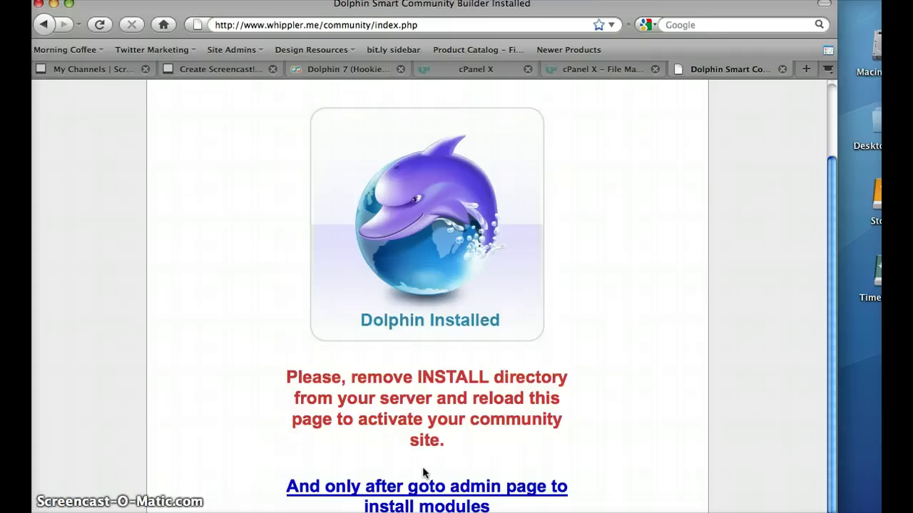
click(422, 492)
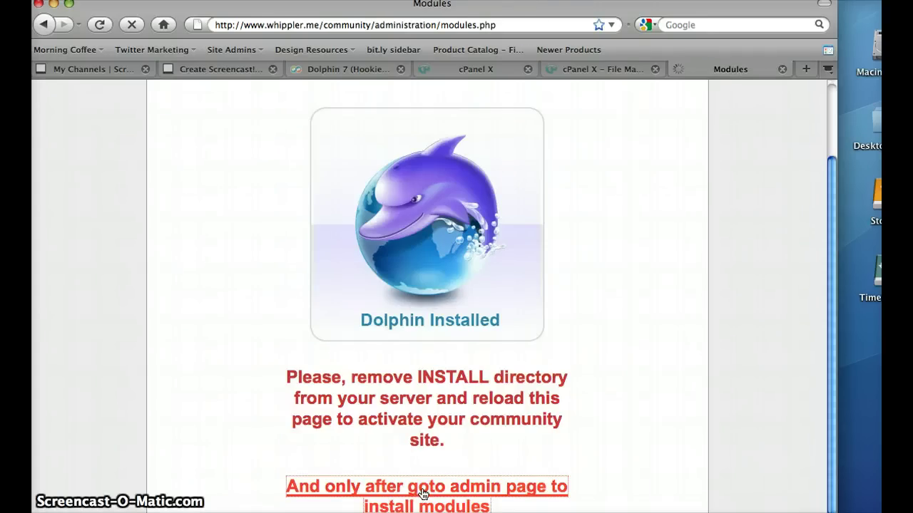